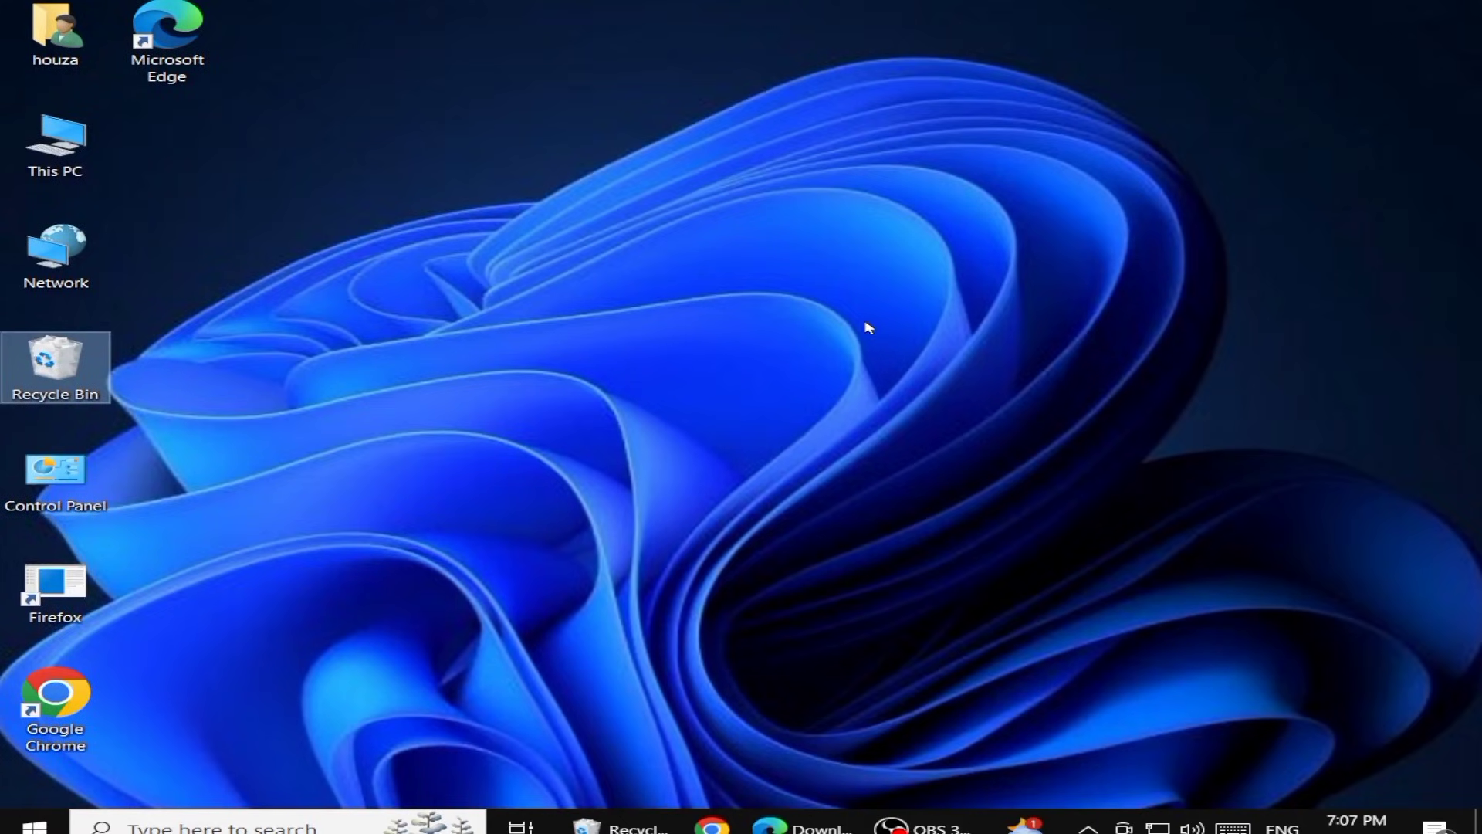
Create a new folder on the desktop named office 2024
click(857, 324)
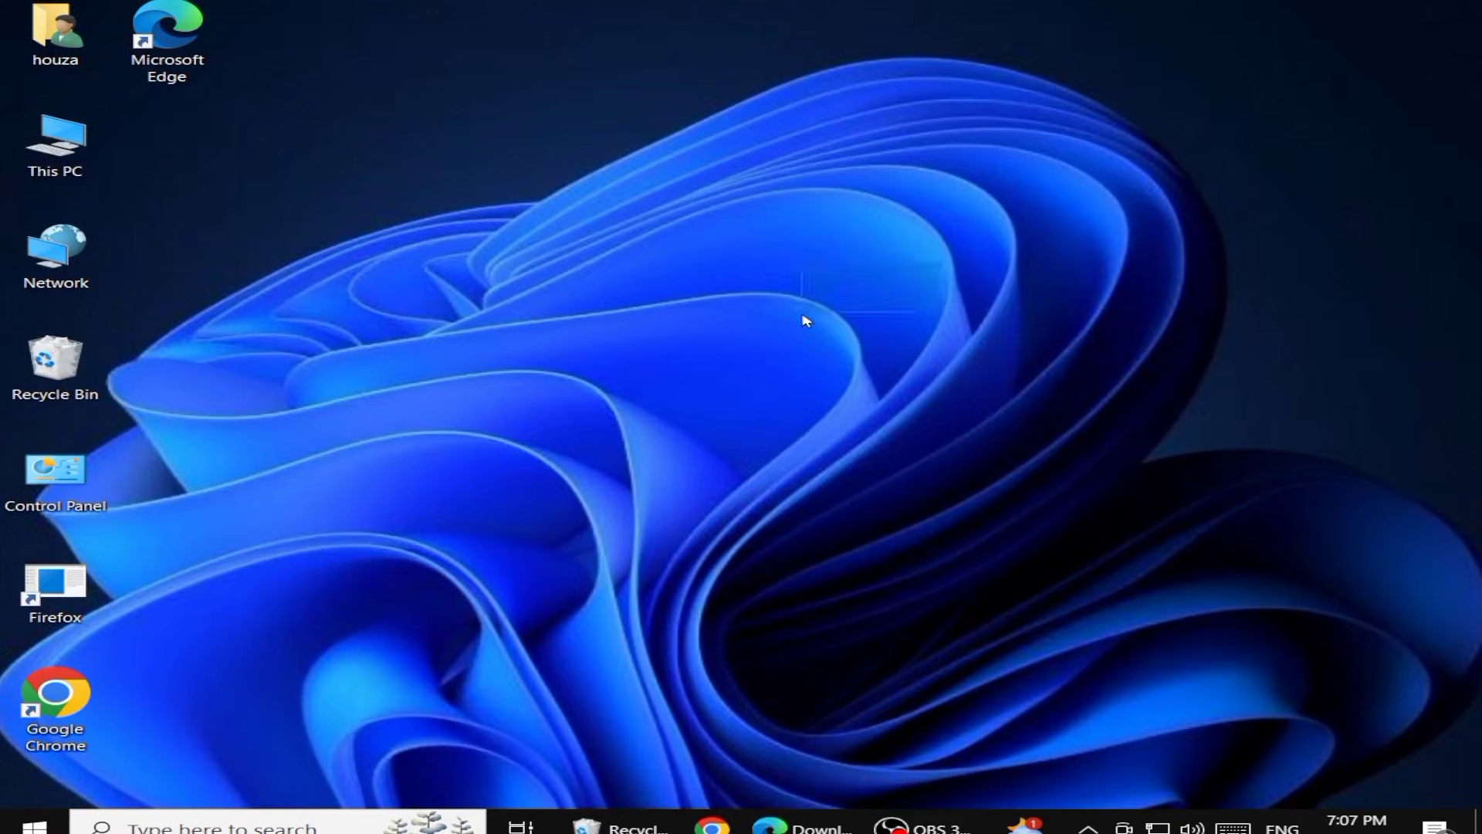
right_click(360, 292)
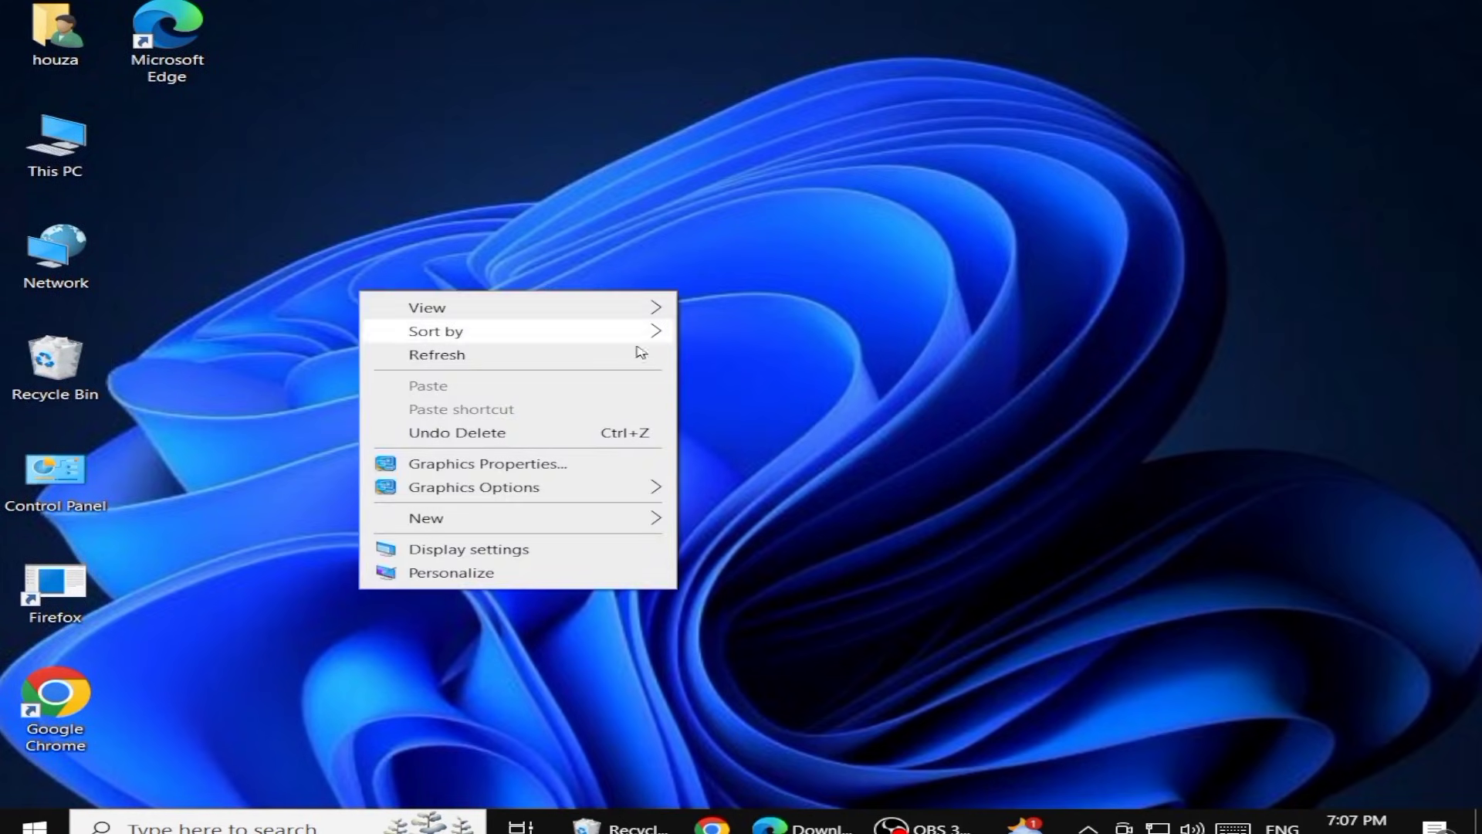
mouse_move(576, 519)
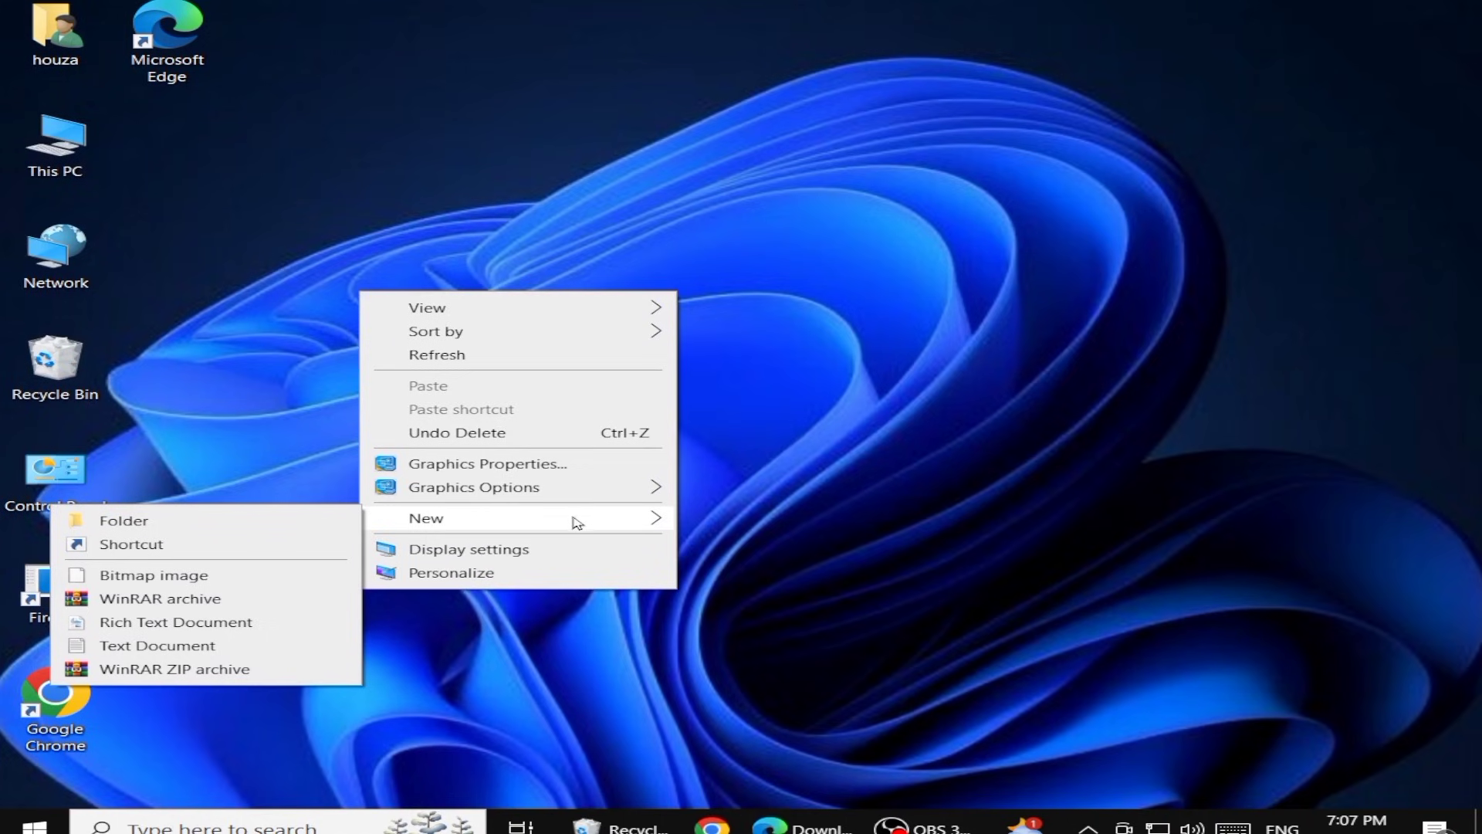
click(304, 519)
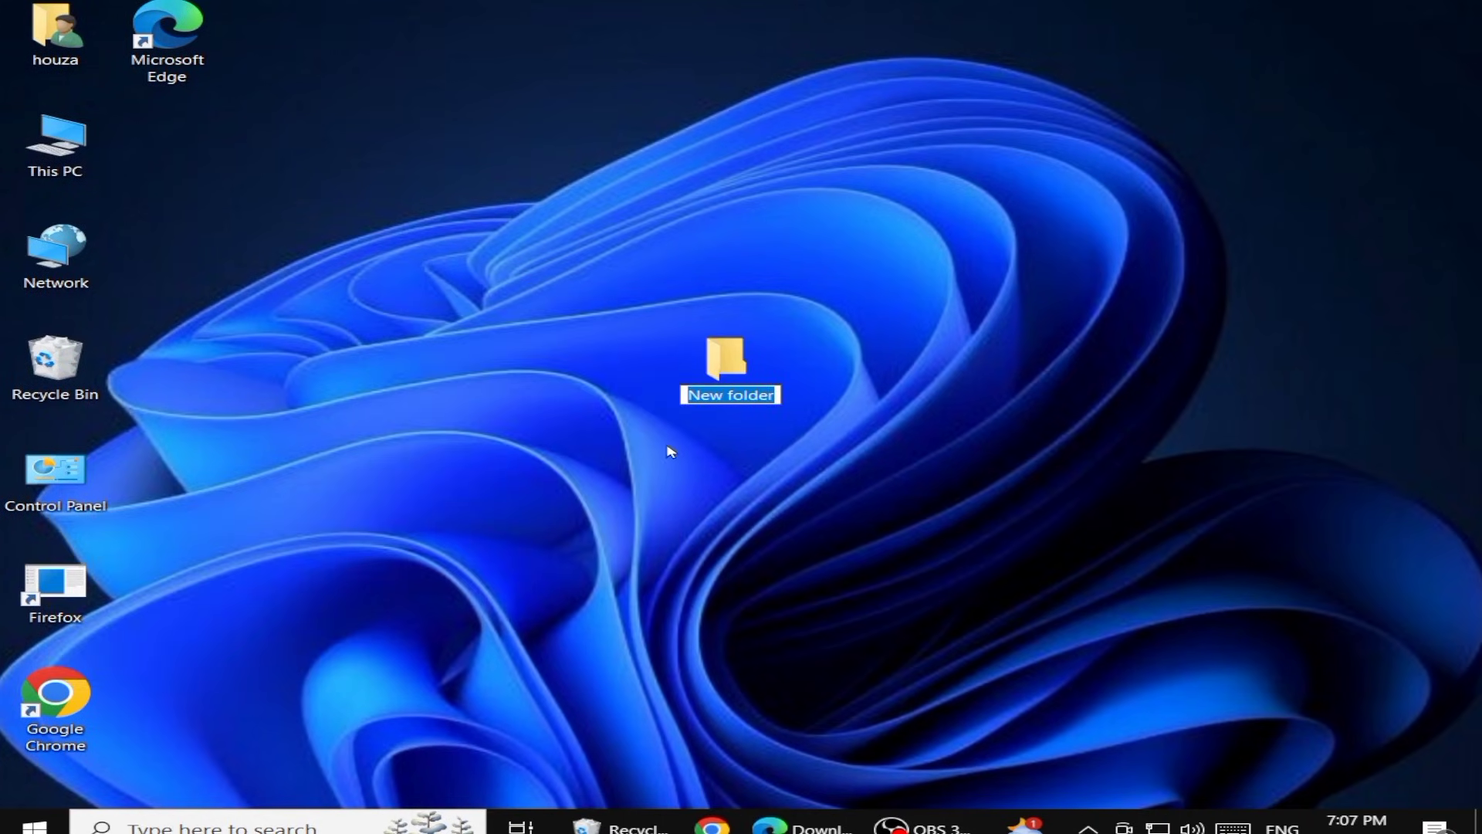
text(offic)
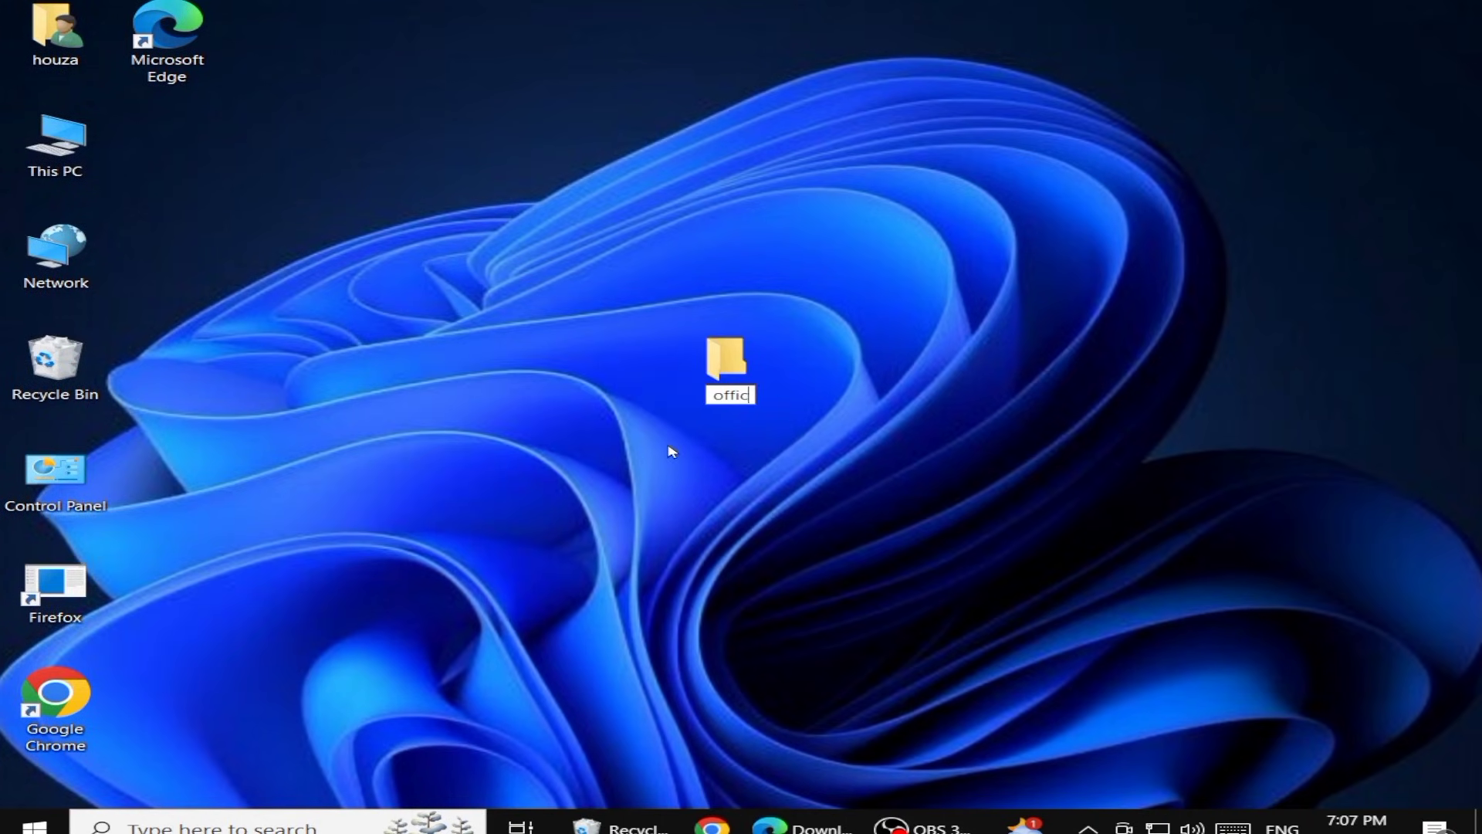
text(e 2024)
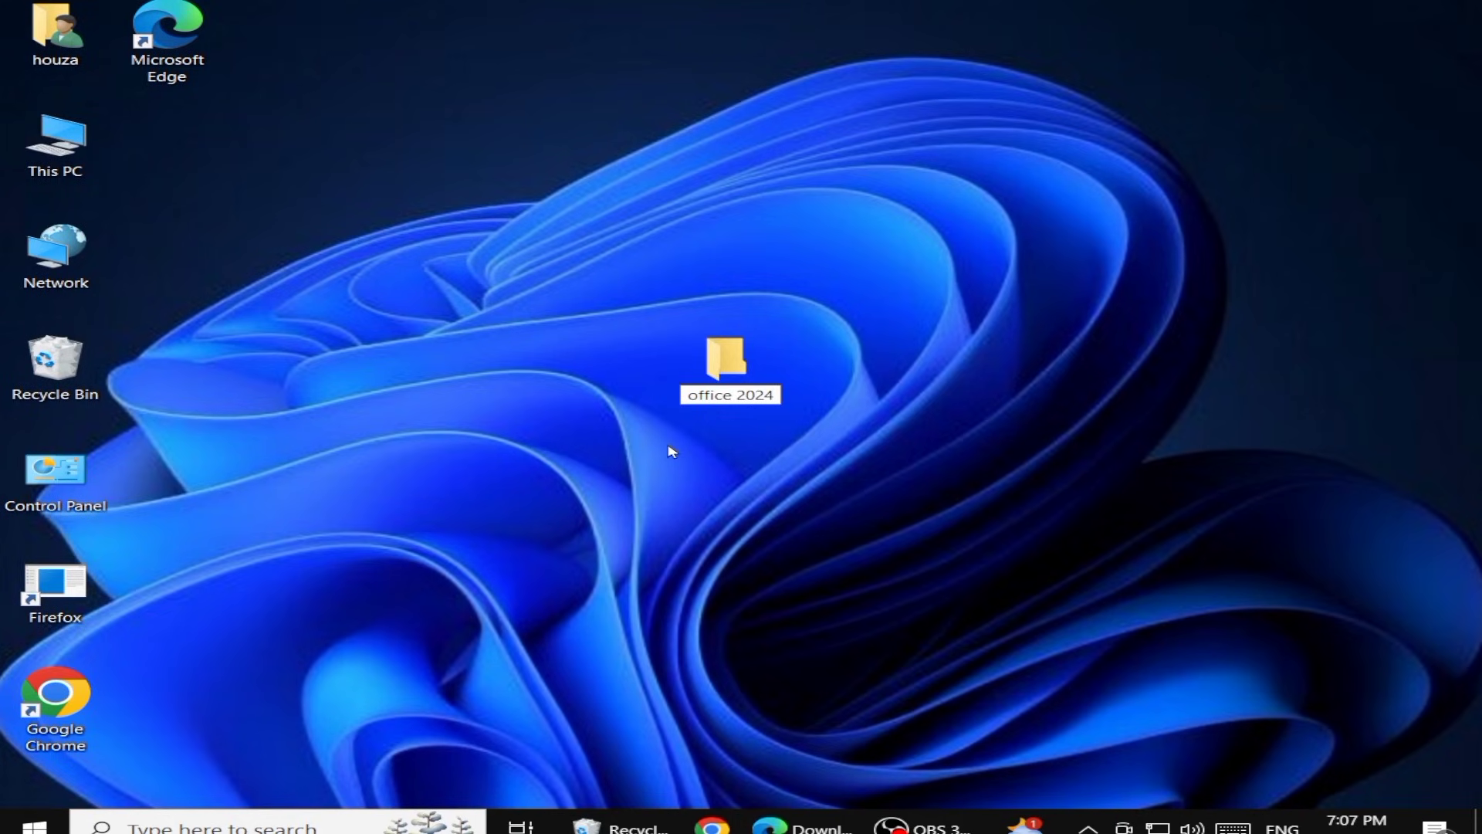
key(Return)
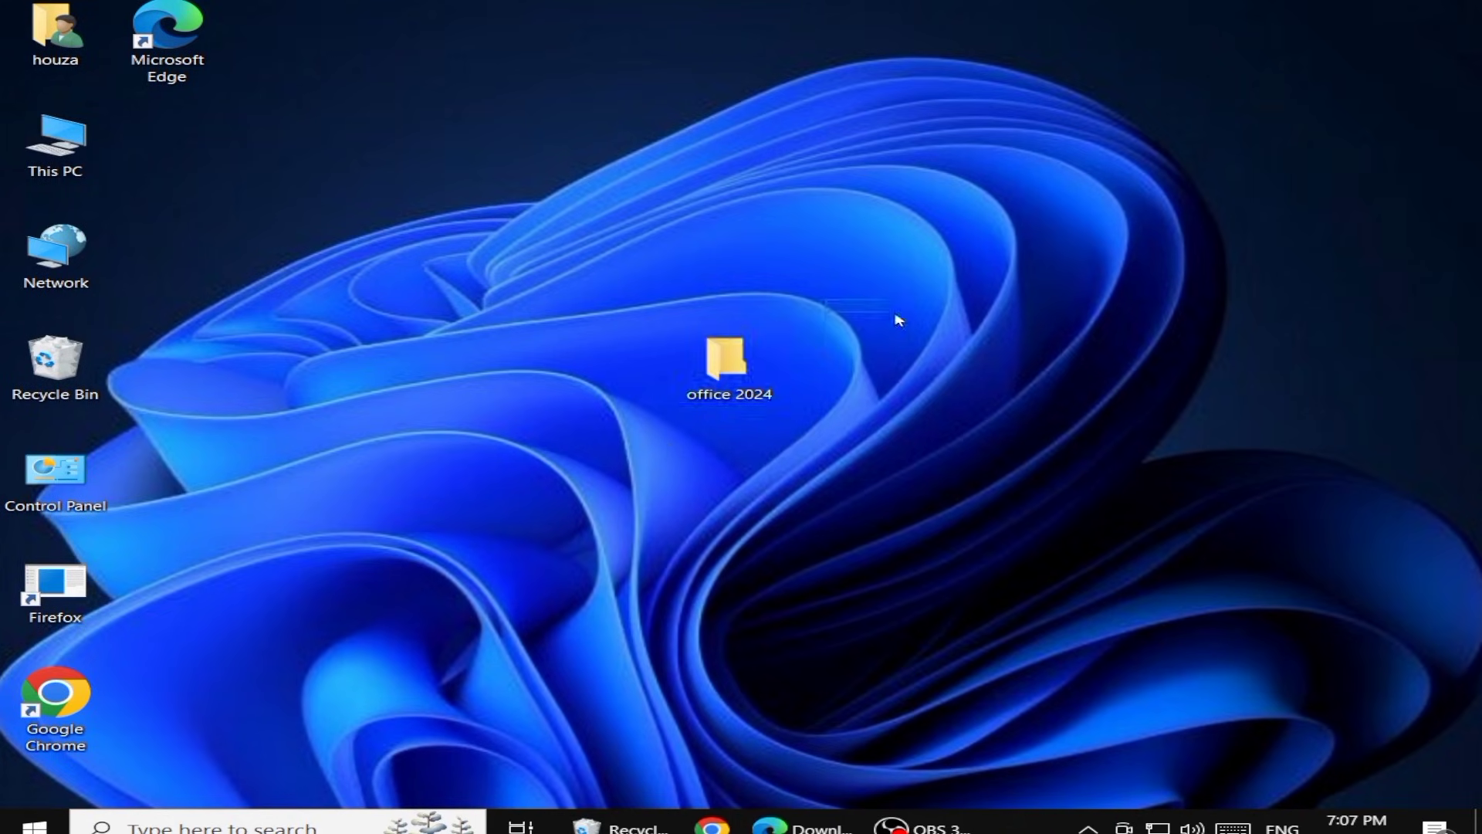
Open Chrome and search Google for office deployment tool
click(718, 824)
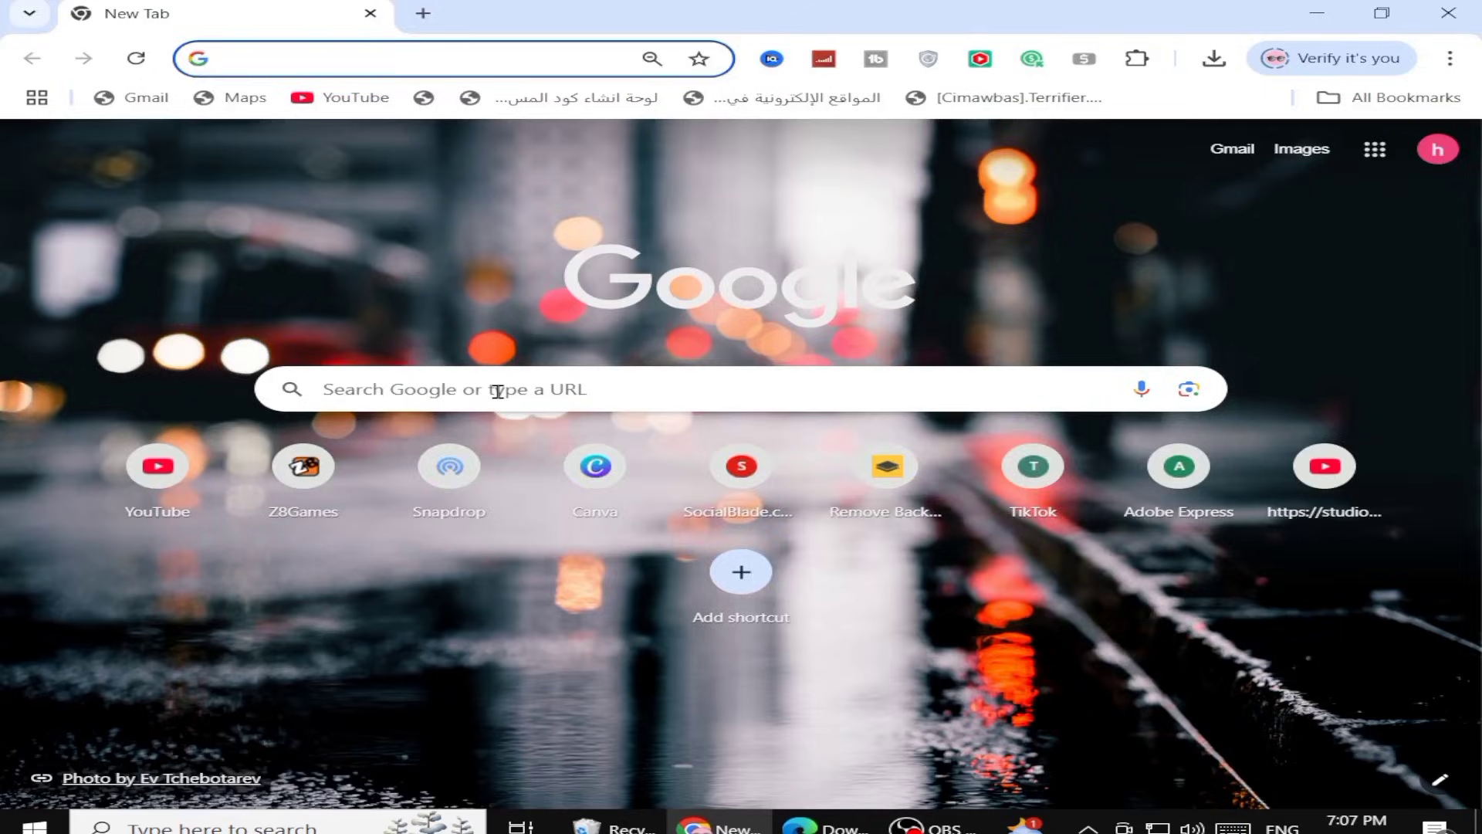
click(497, 390)
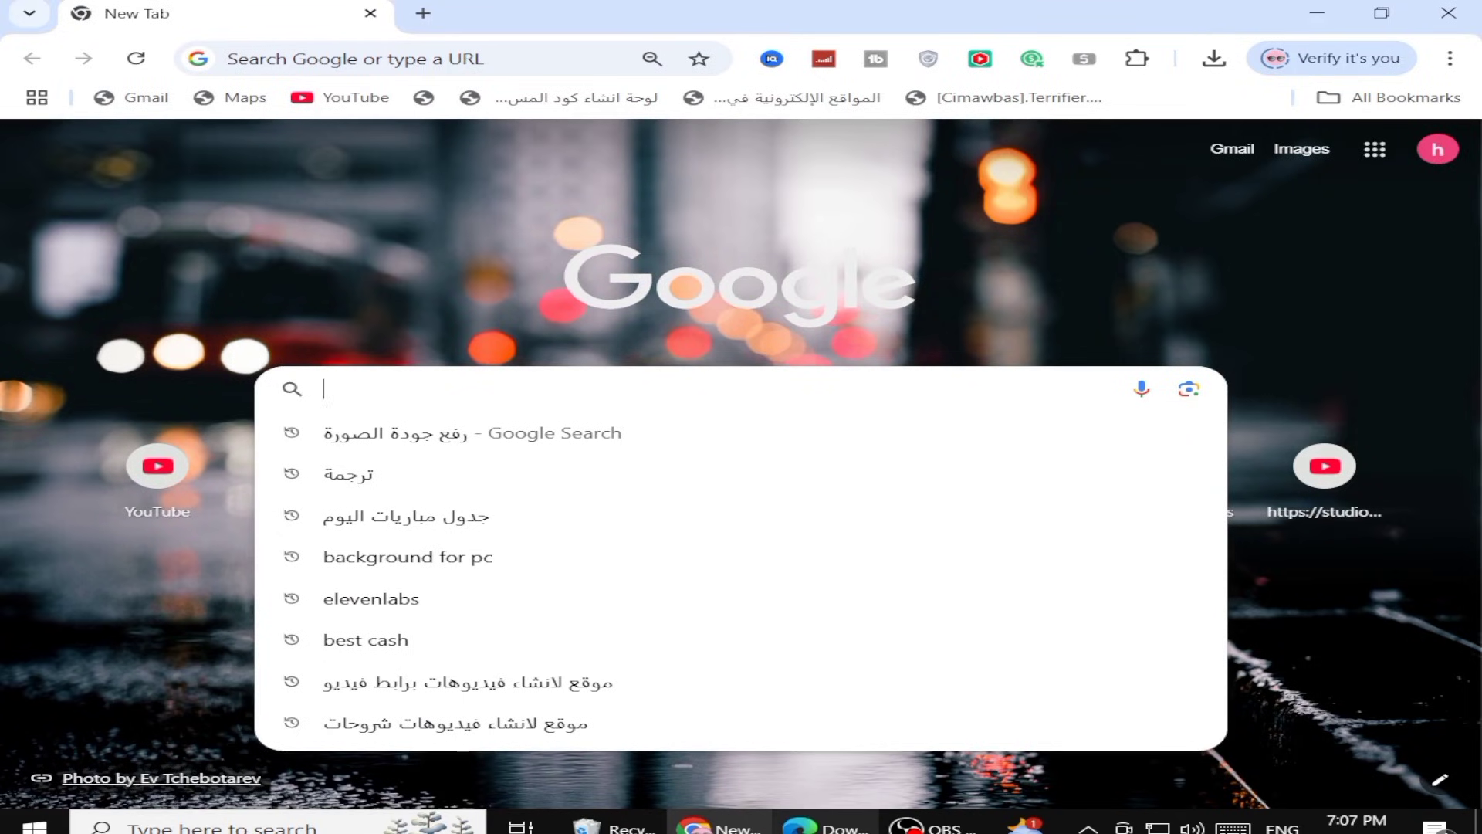
text(office deploy)
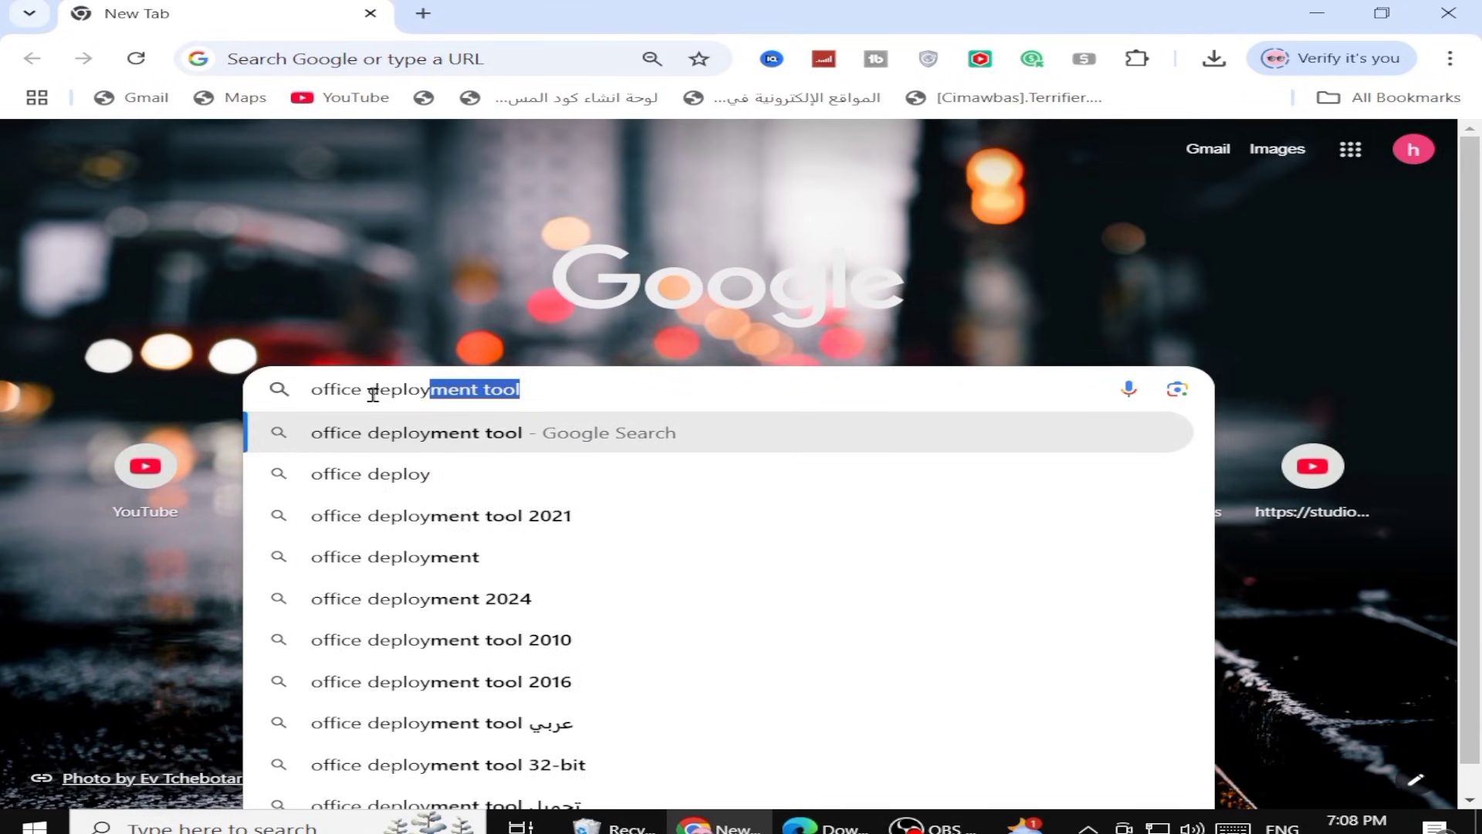
key(Return)
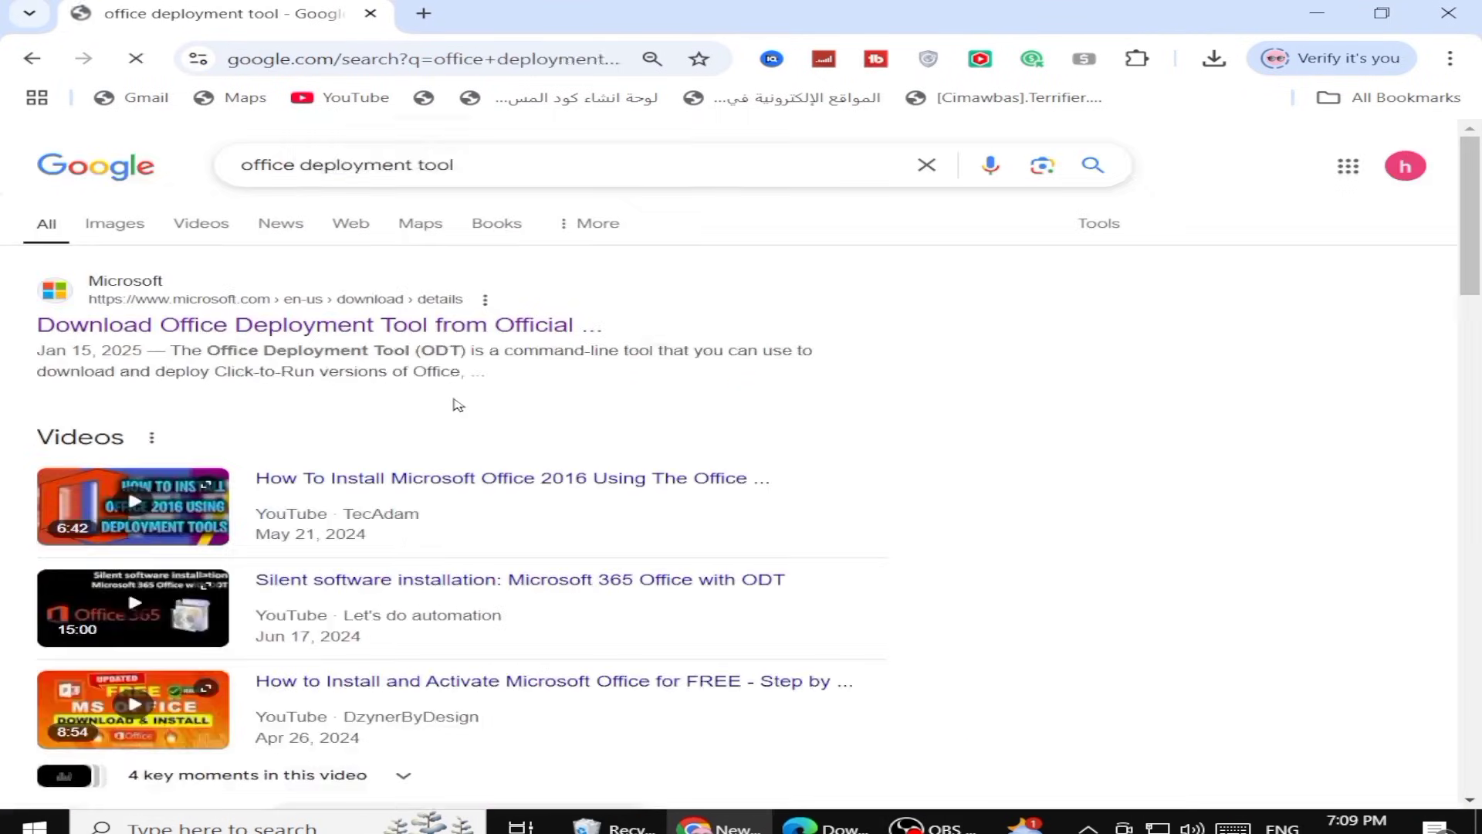
Open Microsoft's Office Deployment Tool page, download the tool and open the downloads list
click(432, 328)
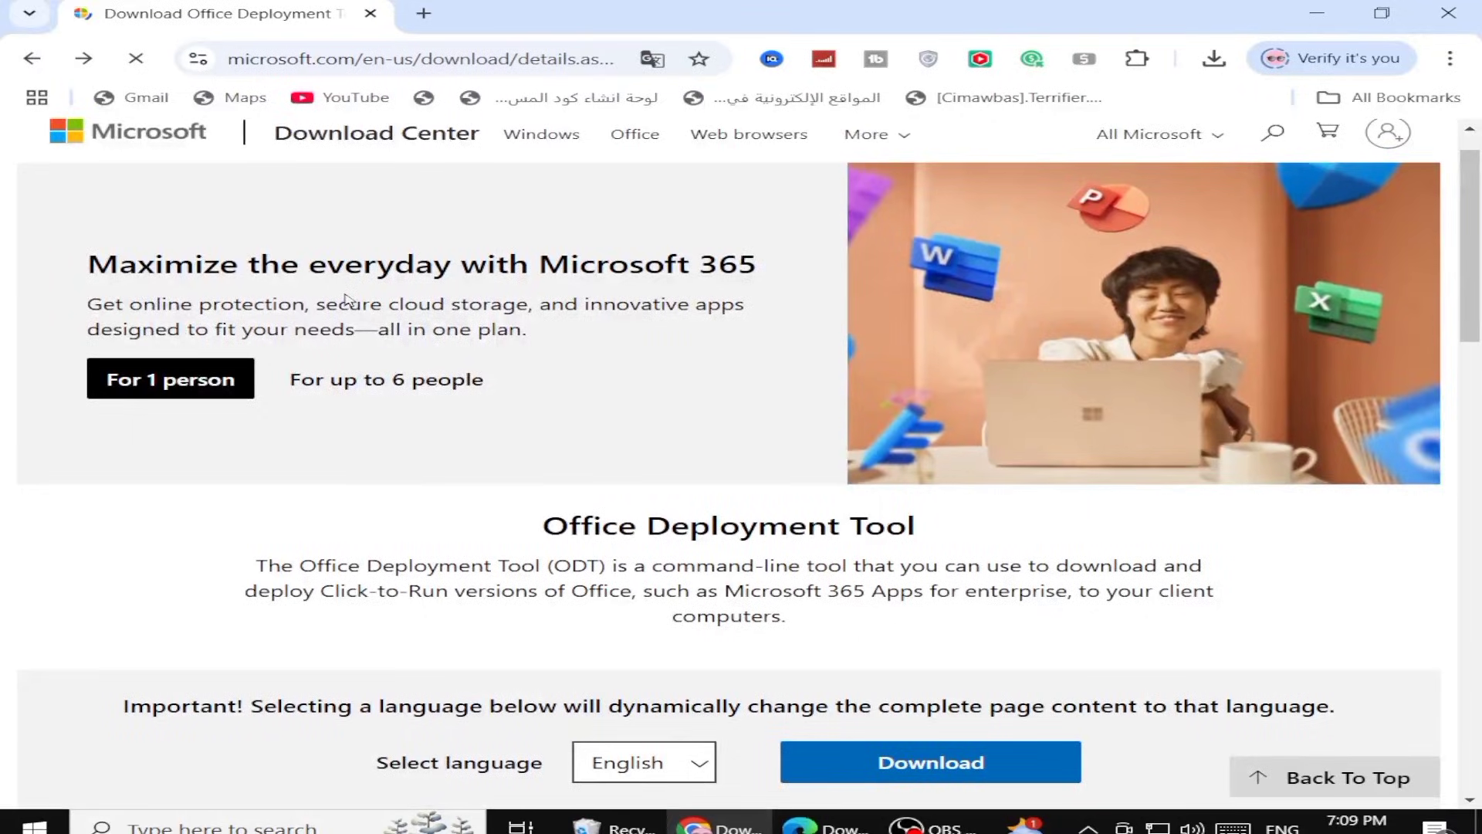
scroll(374, 334, down, 2)
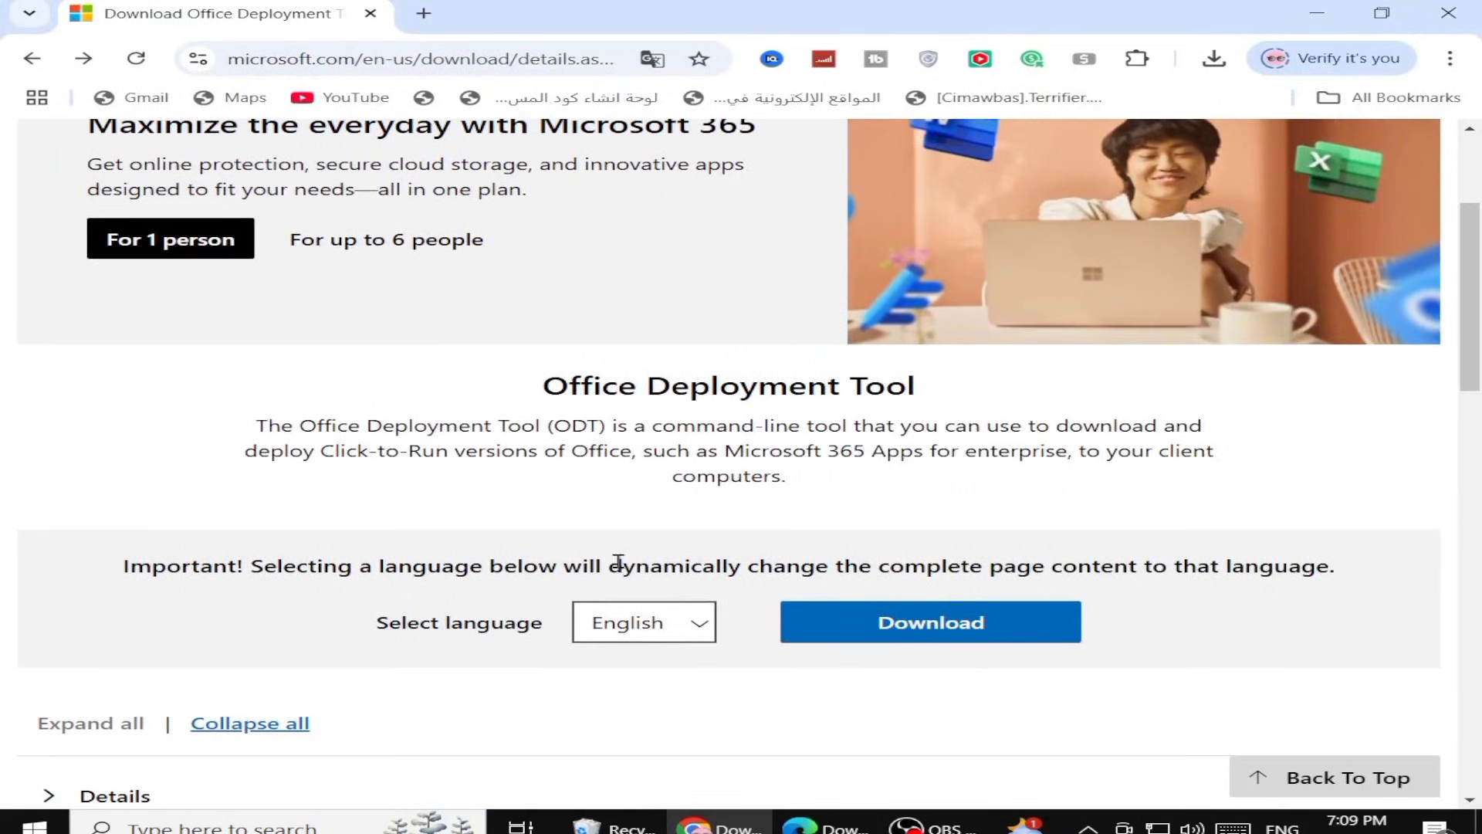
scroll(619, 561, down, 1)
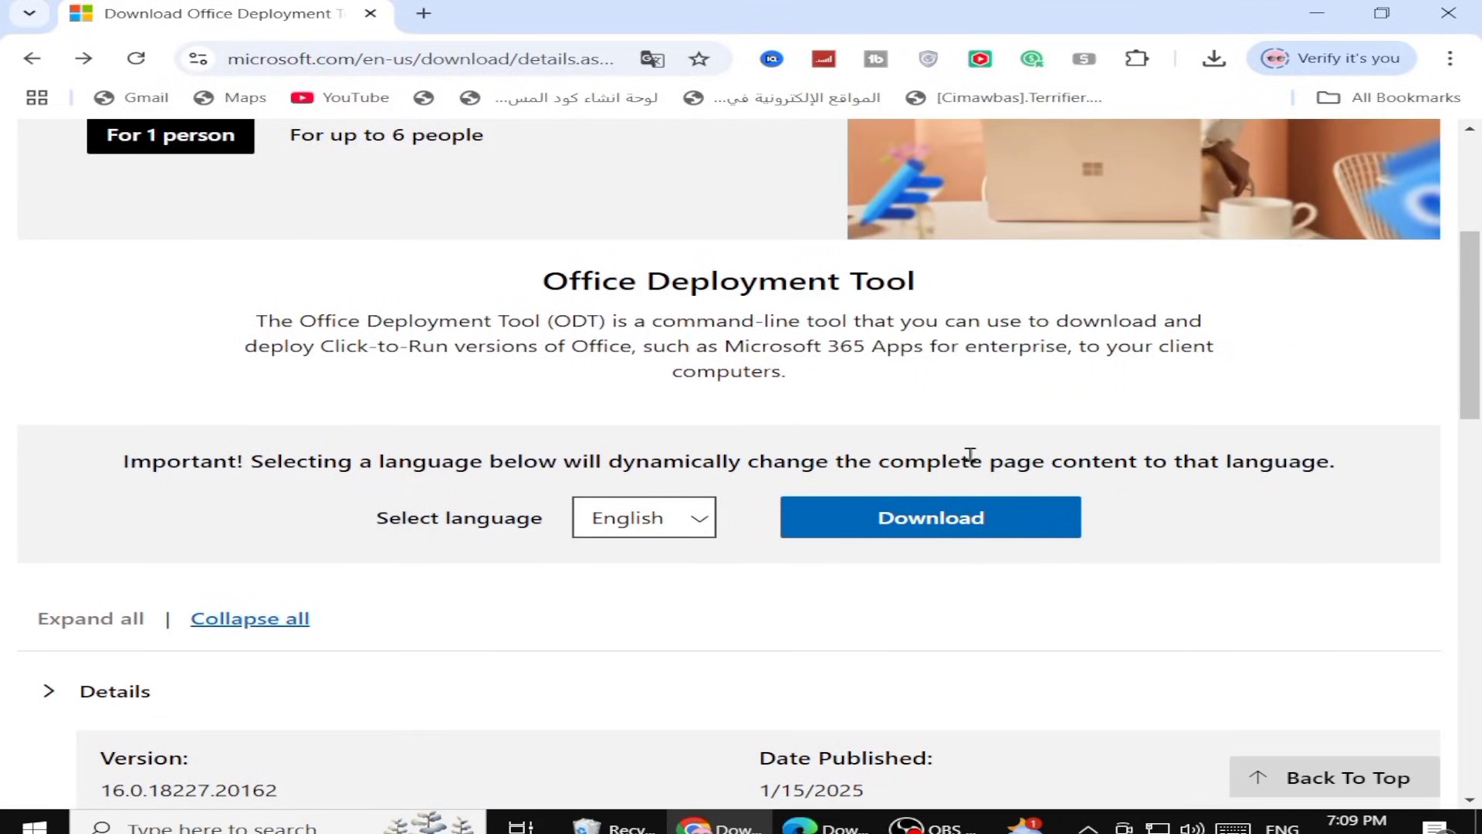
click(1000, 512)
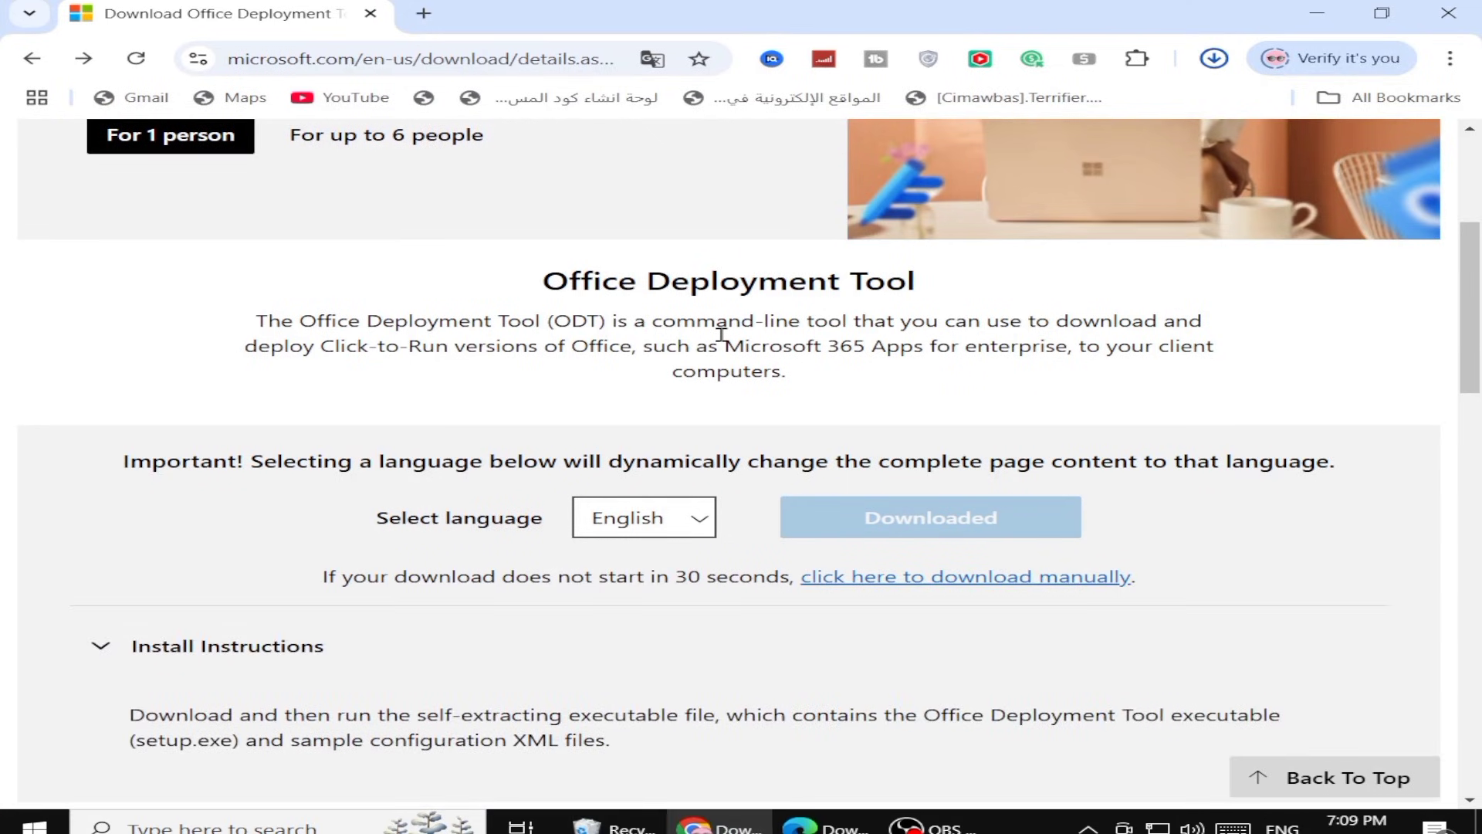
click(1213, 60)
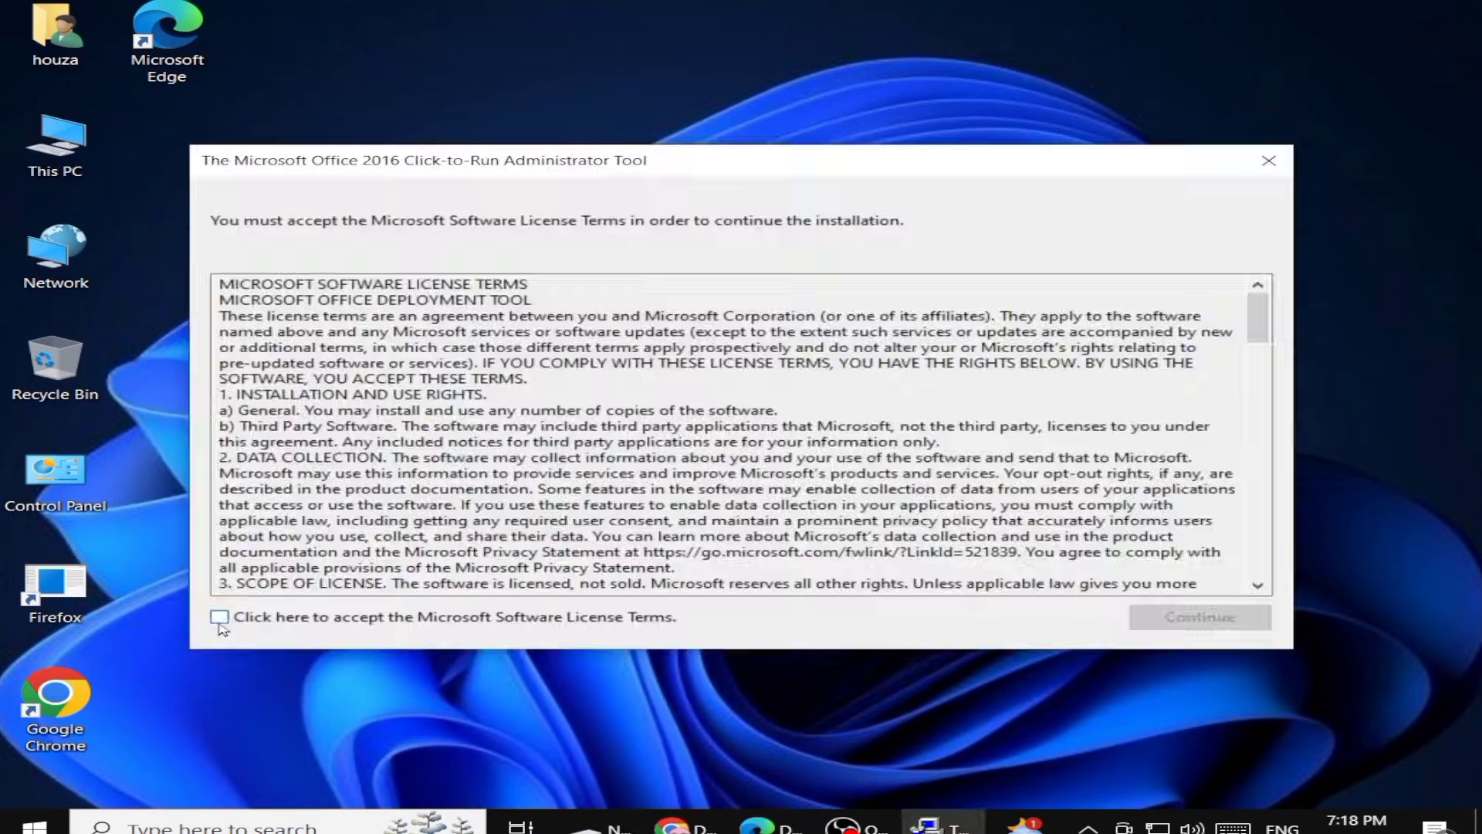
Run the downloaded Office Deployment Tool and extract its files into the office 2024 folder
click(1193, 616)
click(610, 479)
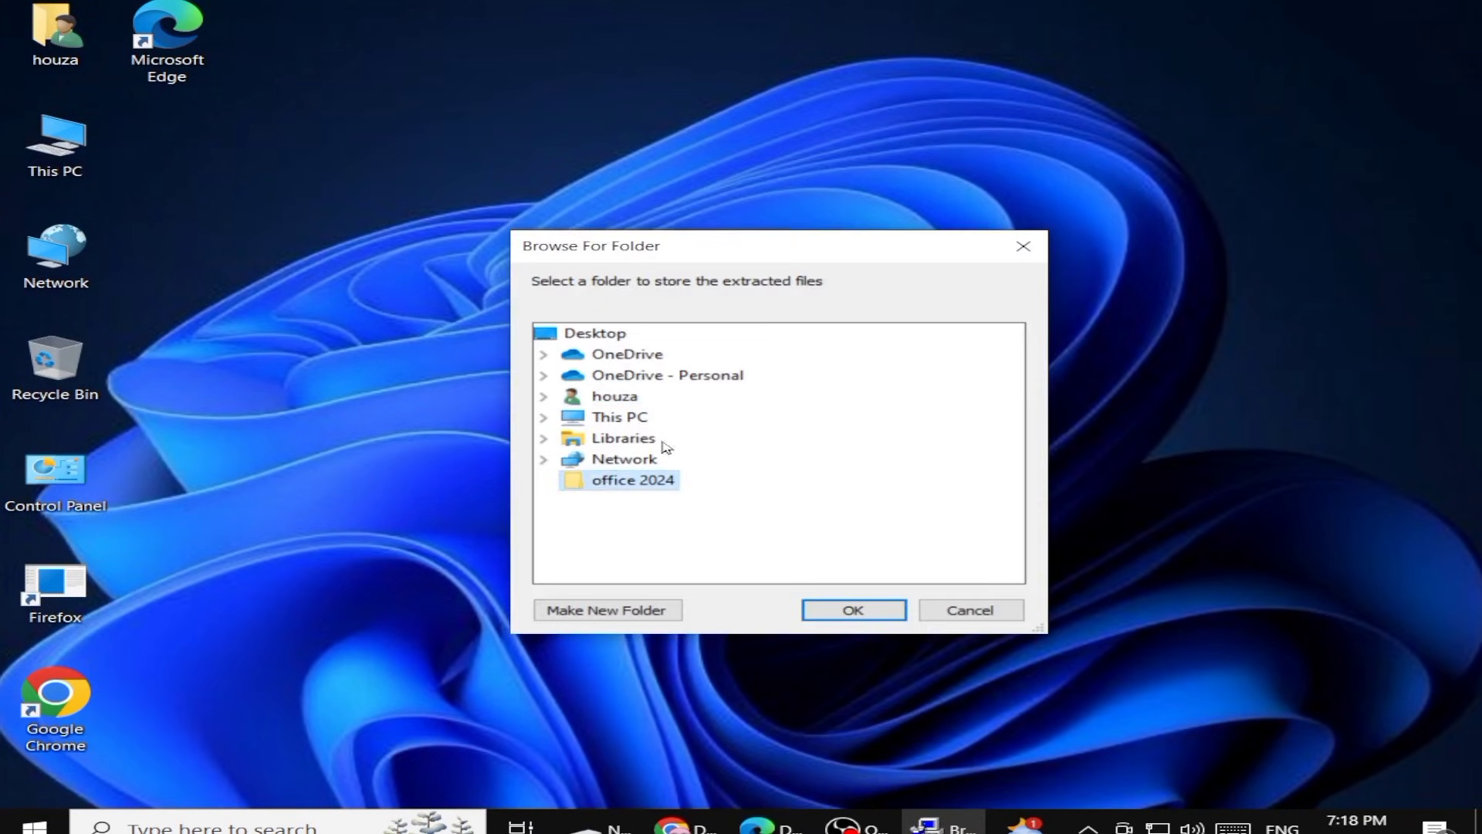
click(833, 601)
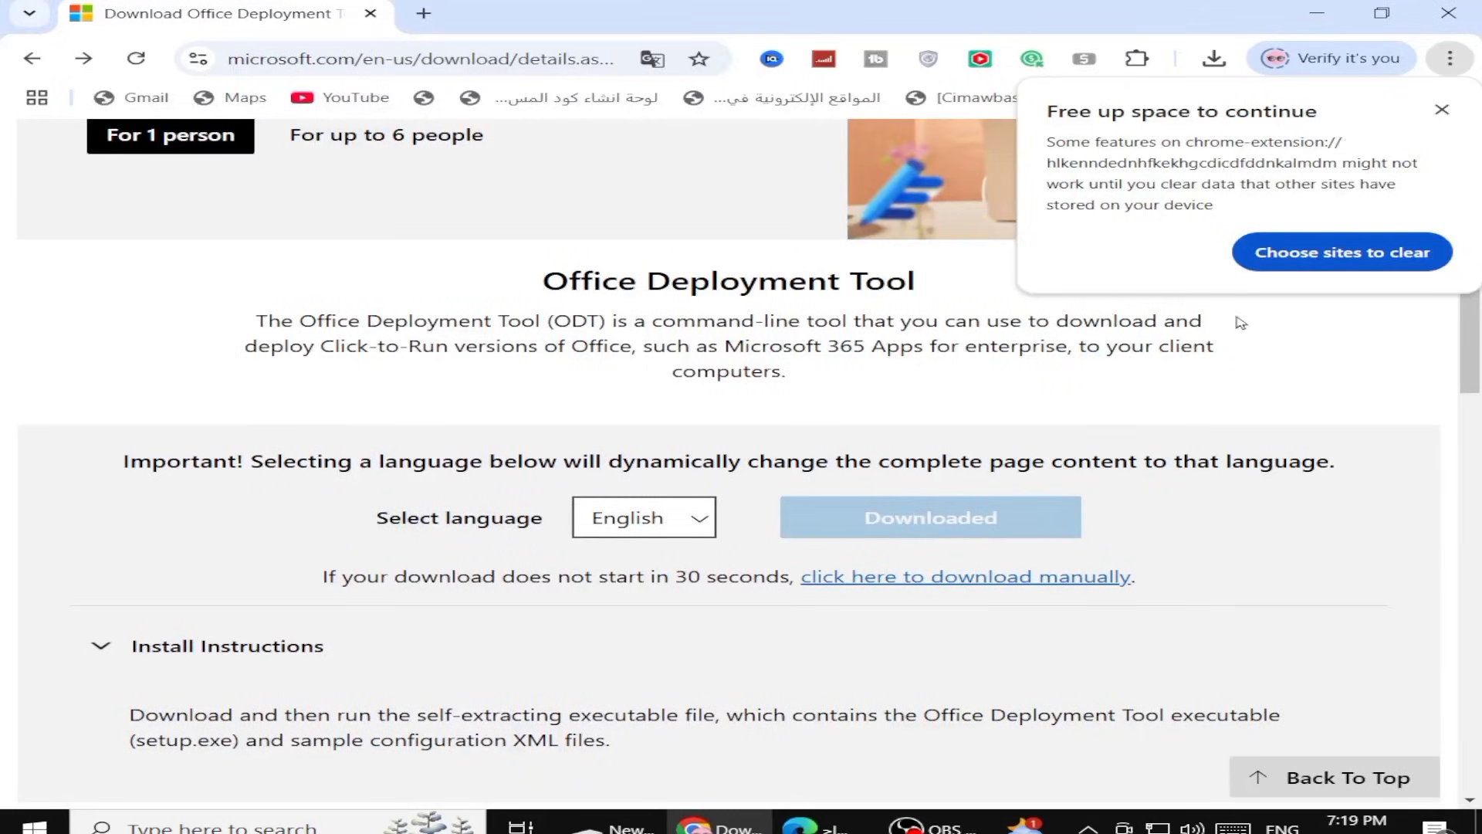
Dismiss the storage notice, search a new tab for office customizationtool and open the Office Customization Tool page
click(1442, 112)
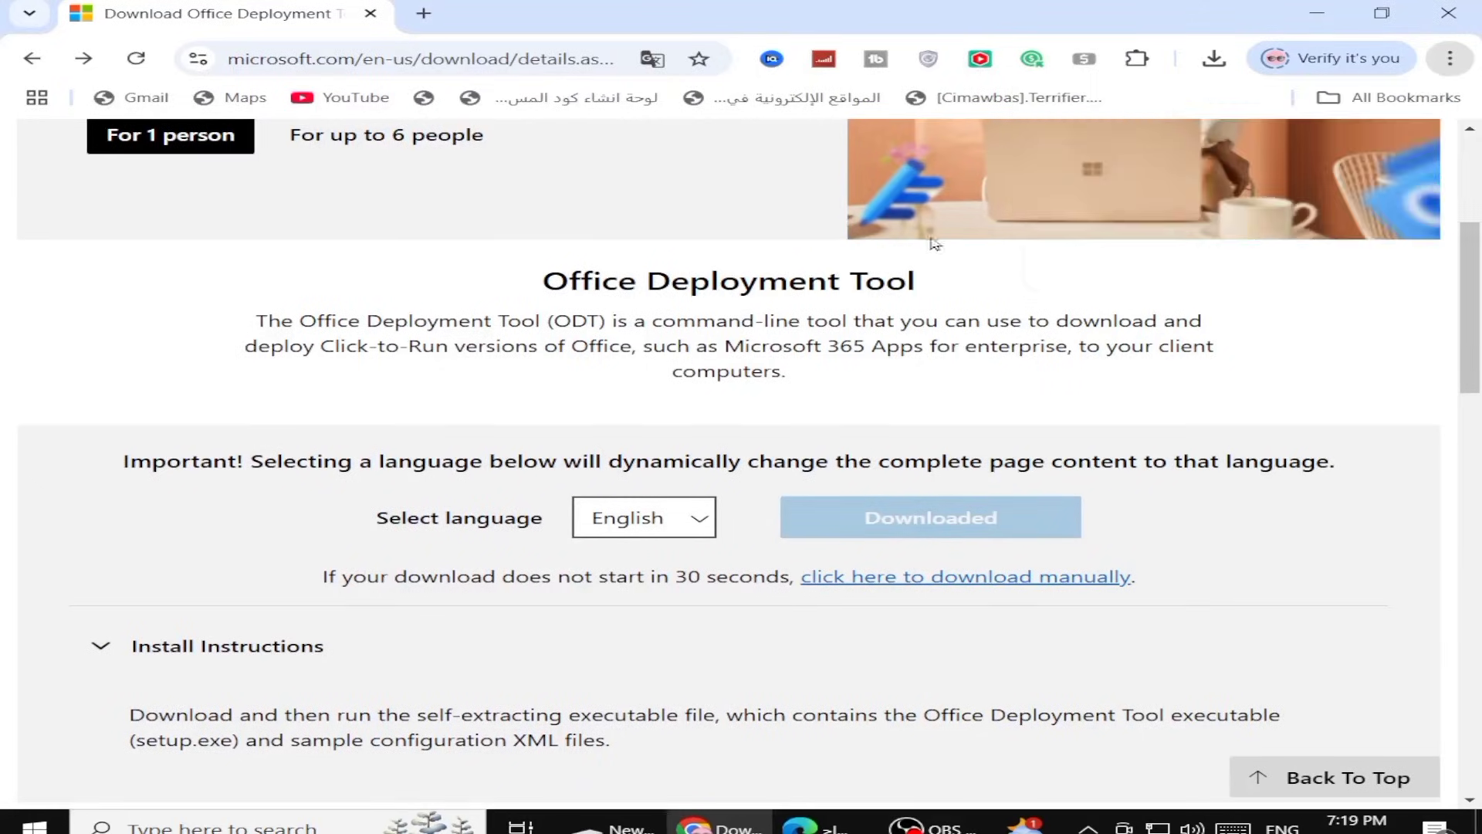
click(417, 17)
click(395, 48)
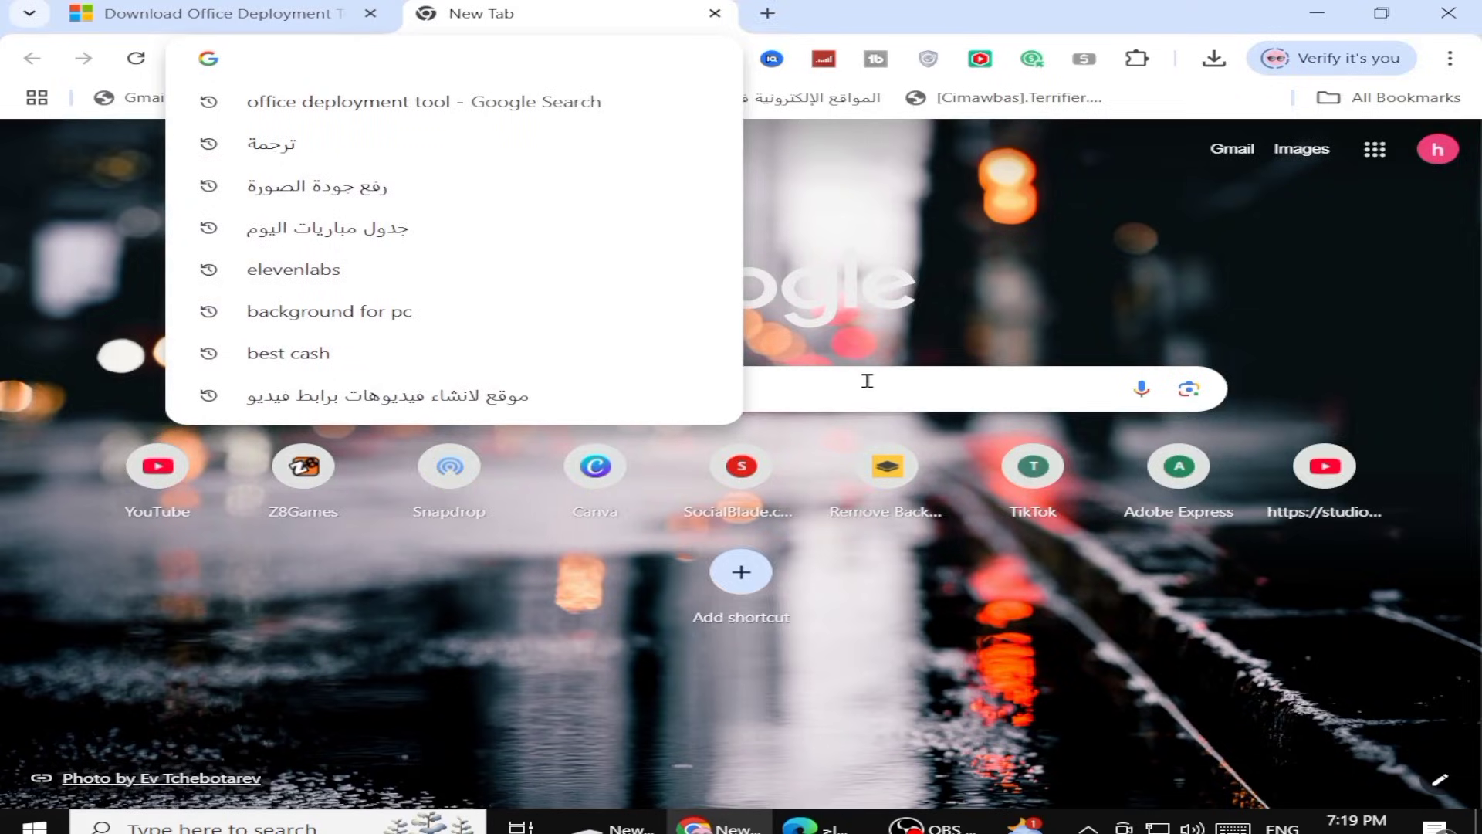
click(824, 390)
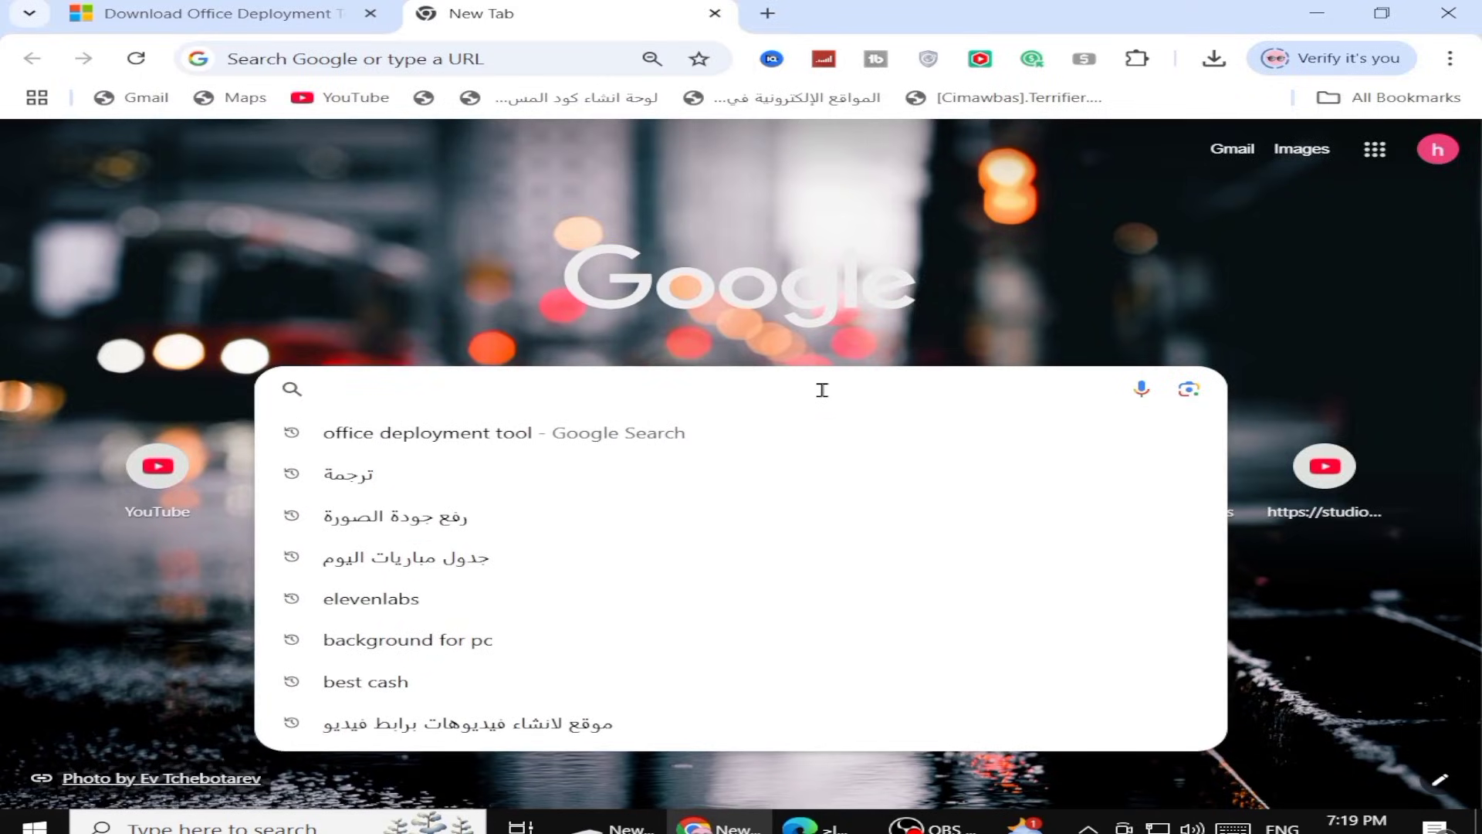
text(office customizationtool)
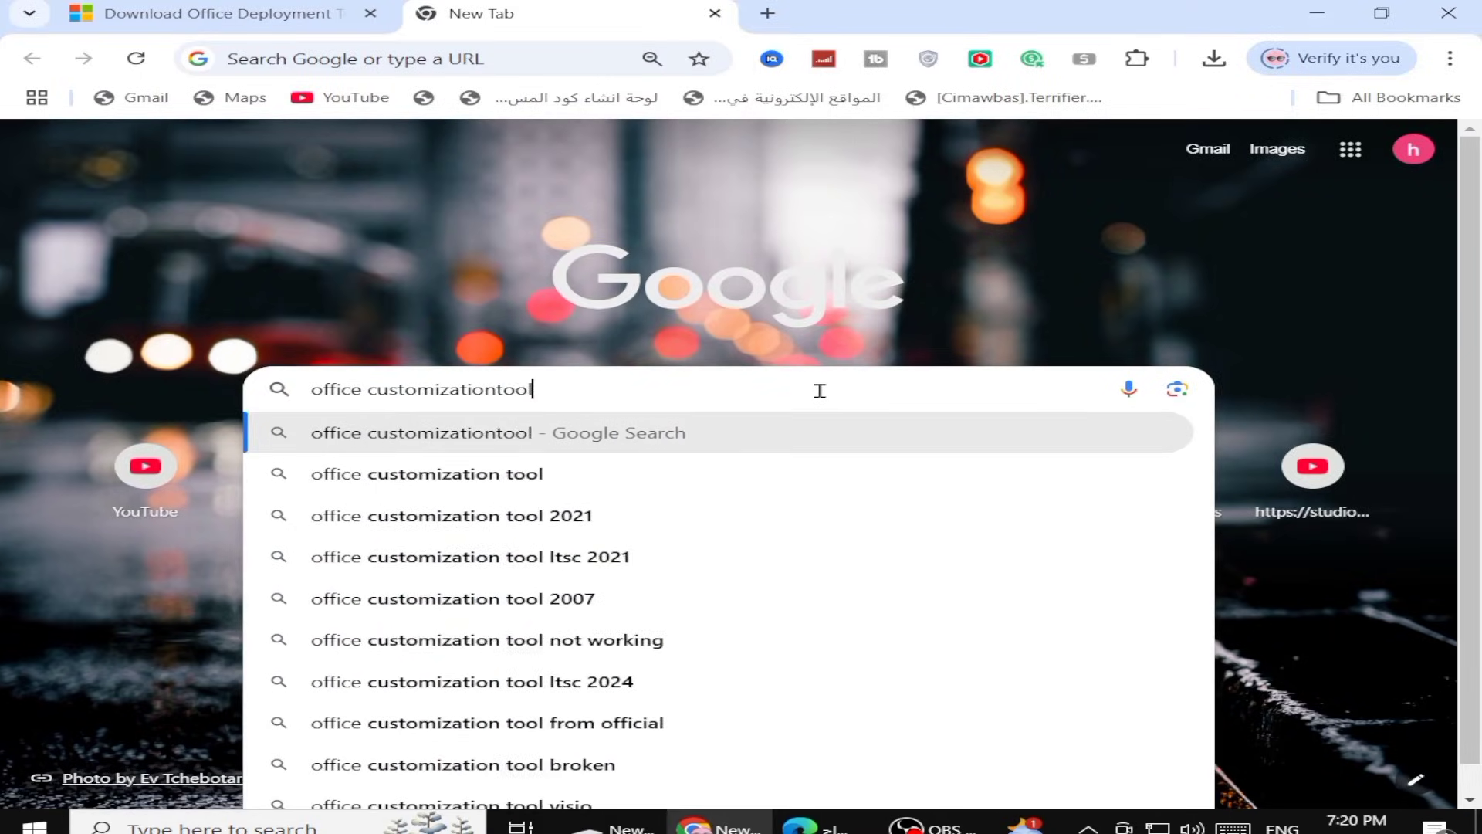
key(Return)
click(199, 403)
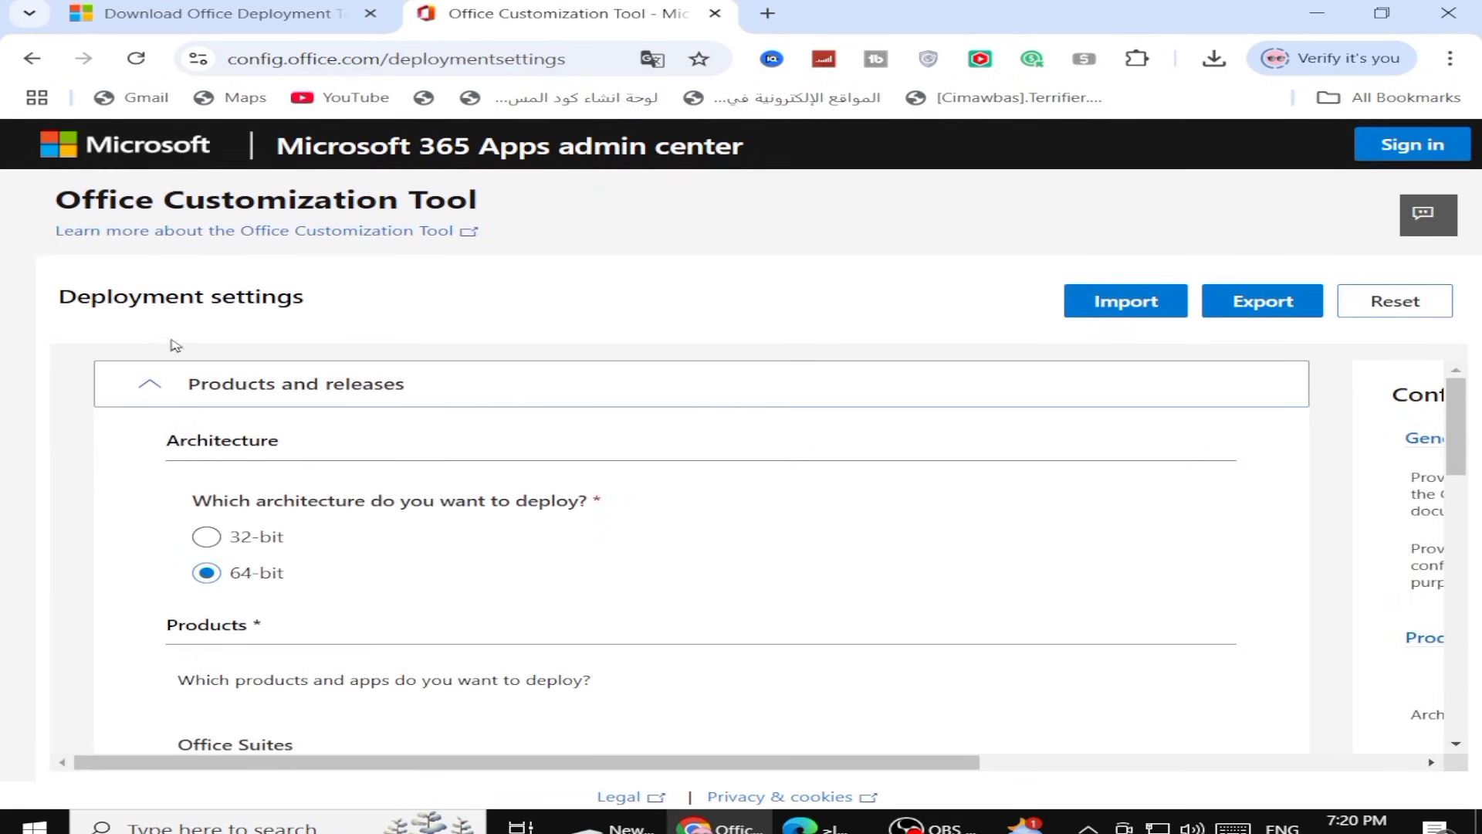
Toggle the architecture to 32-bit and back to 64-bit twice
click(206, 538)
click(220, 576)
click(206, 538)
click(217, 576)
Choose Office LTSC Professional Plus 2024 - Volume License as the Office Suites product
scroll(911, 475, down, 3)
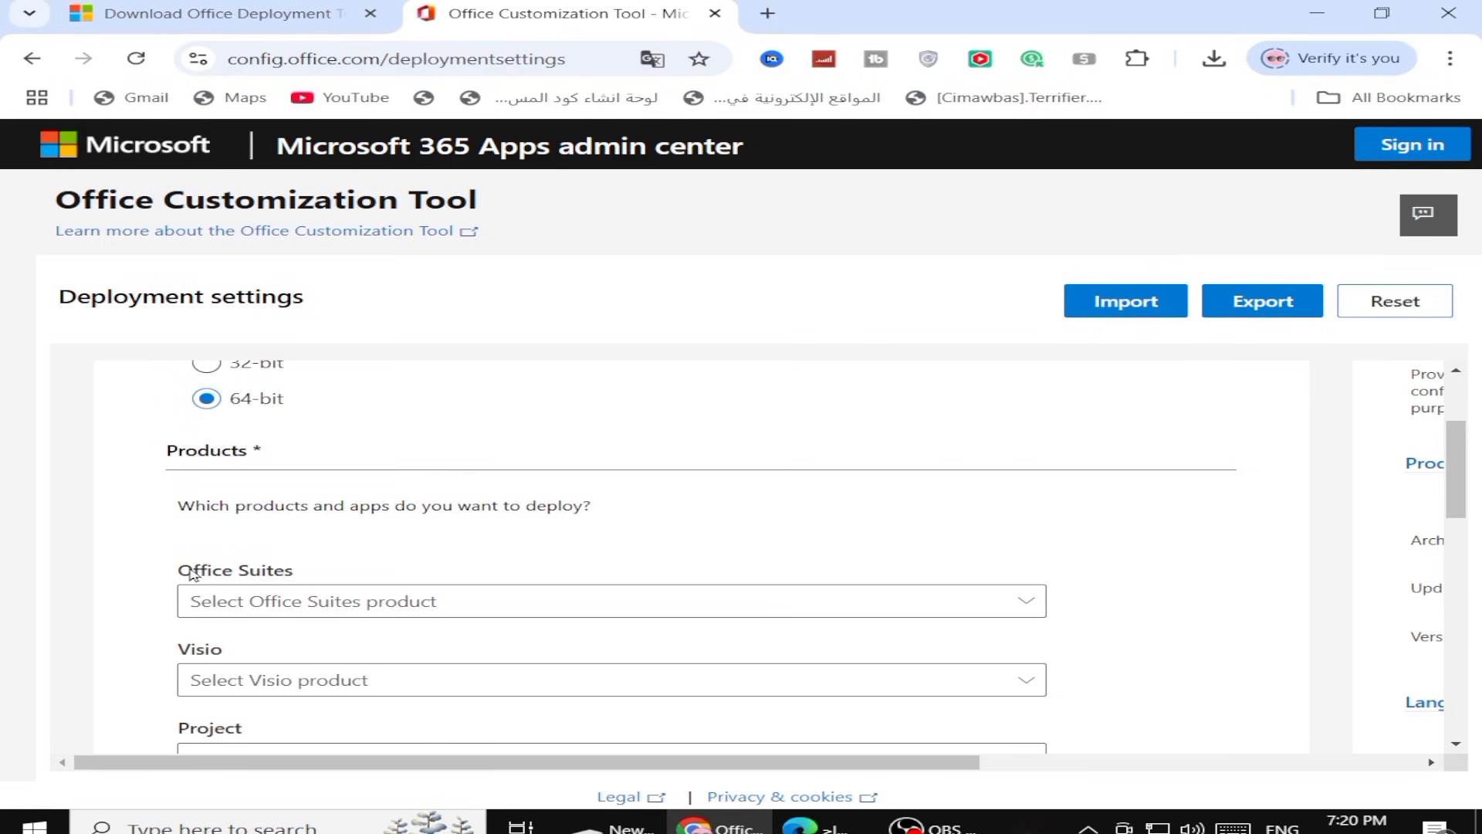
scroll(201, 576, down, 1)
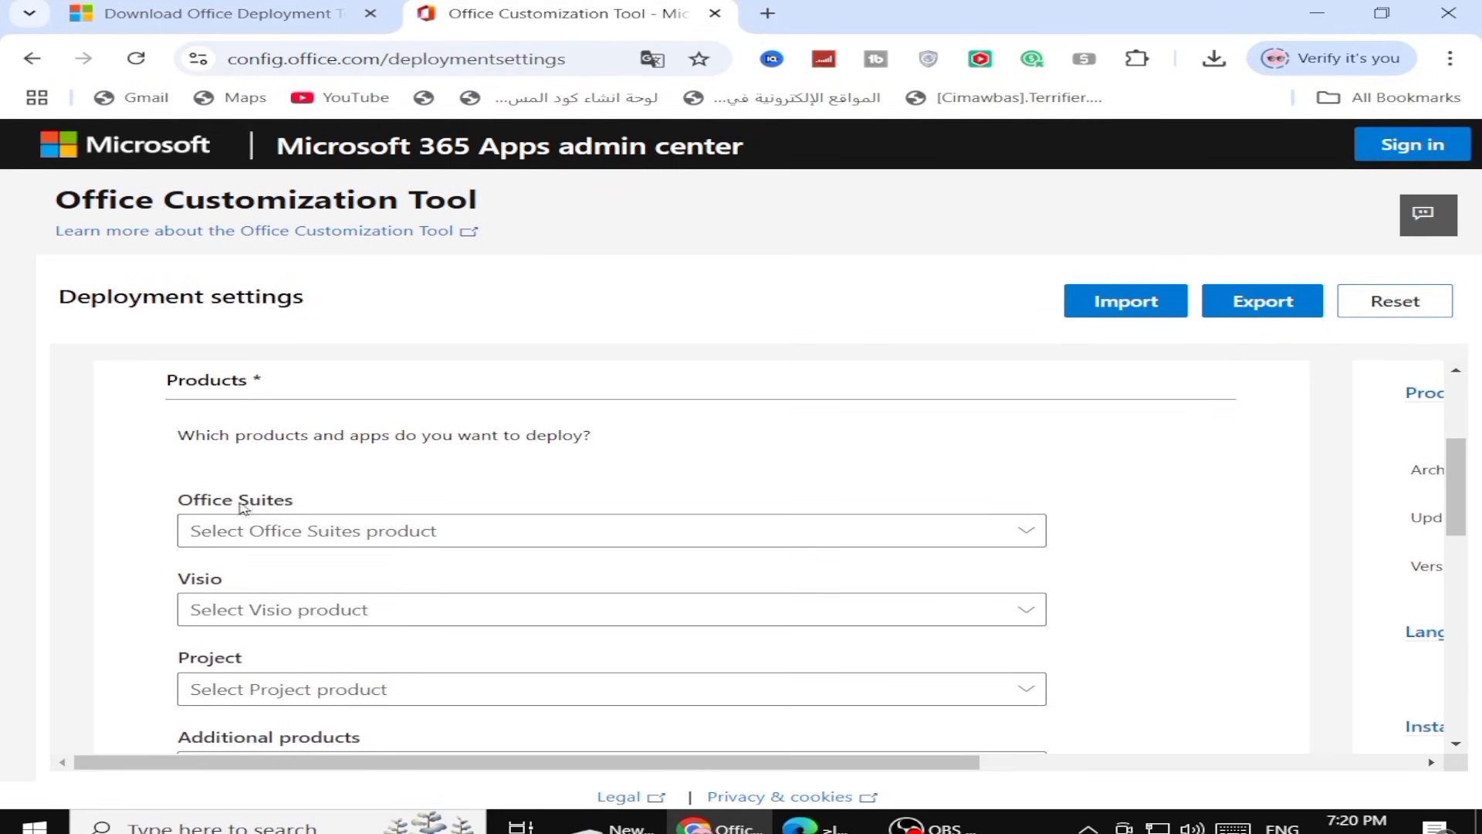
click(258, 531)
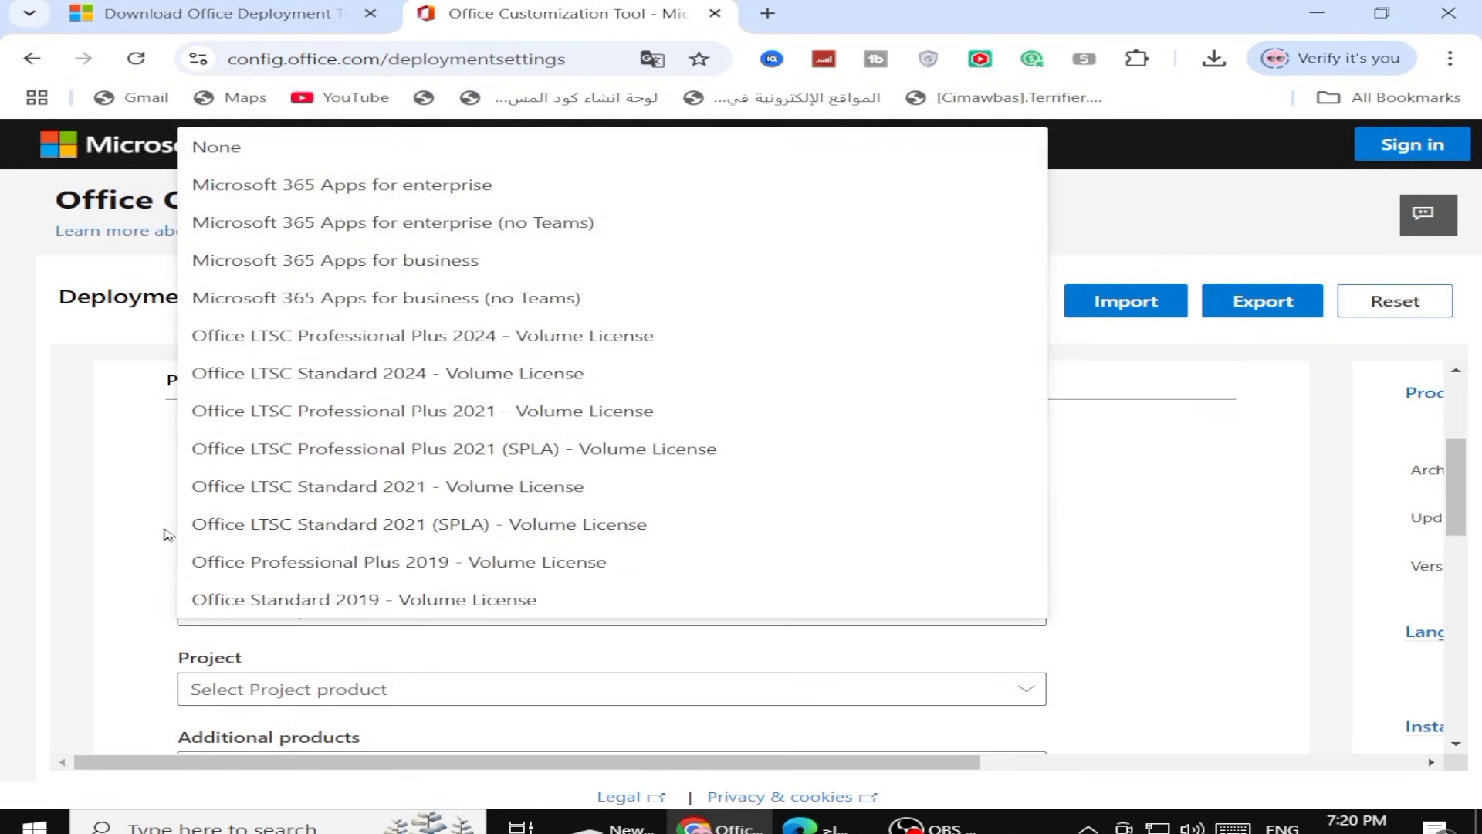
click(430, 338)
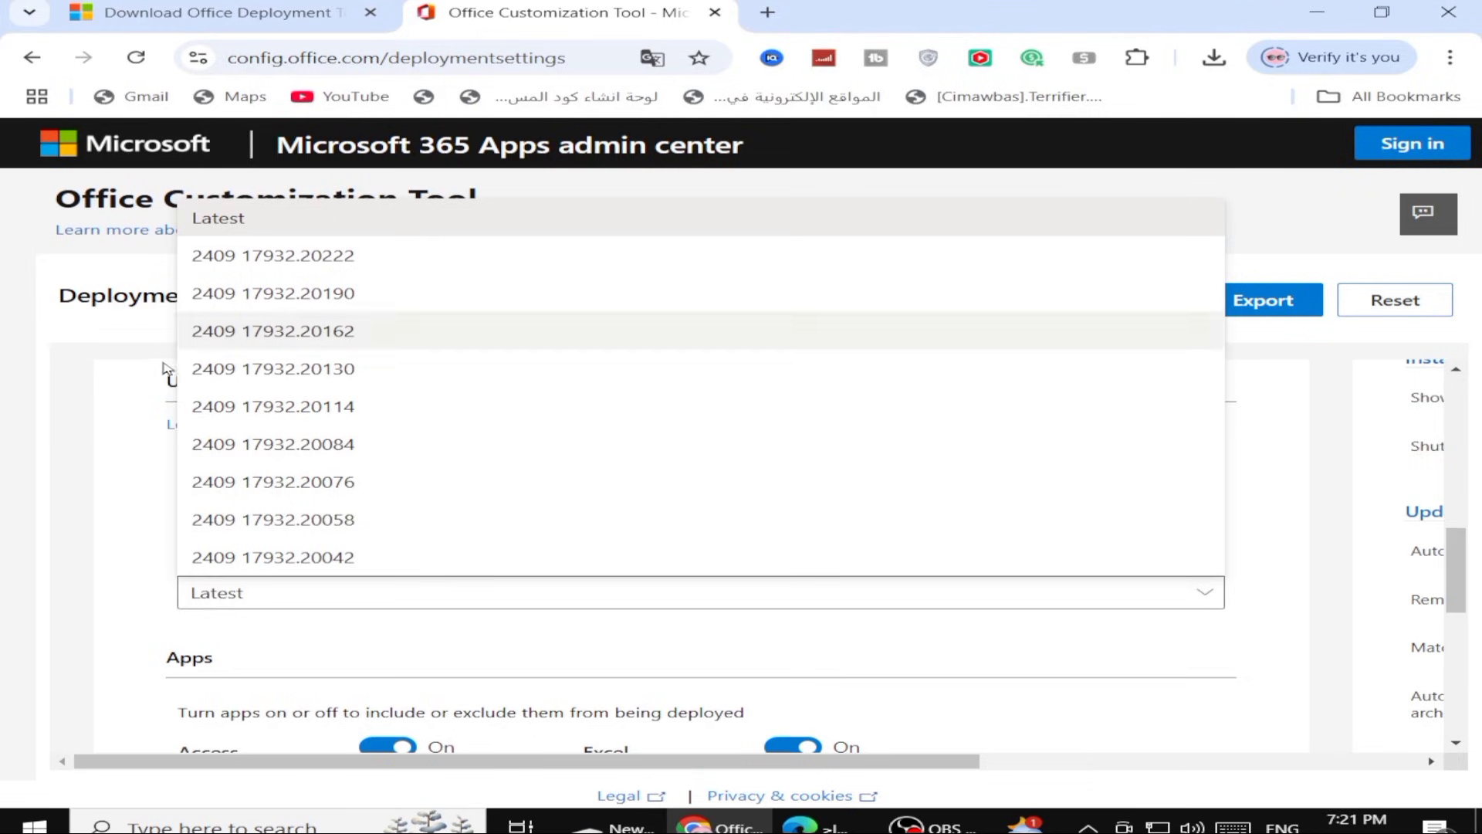
Set the update channel to Office LTSC 2024 Perpetual Enterprise
click(119, 390)
click(472, 498)
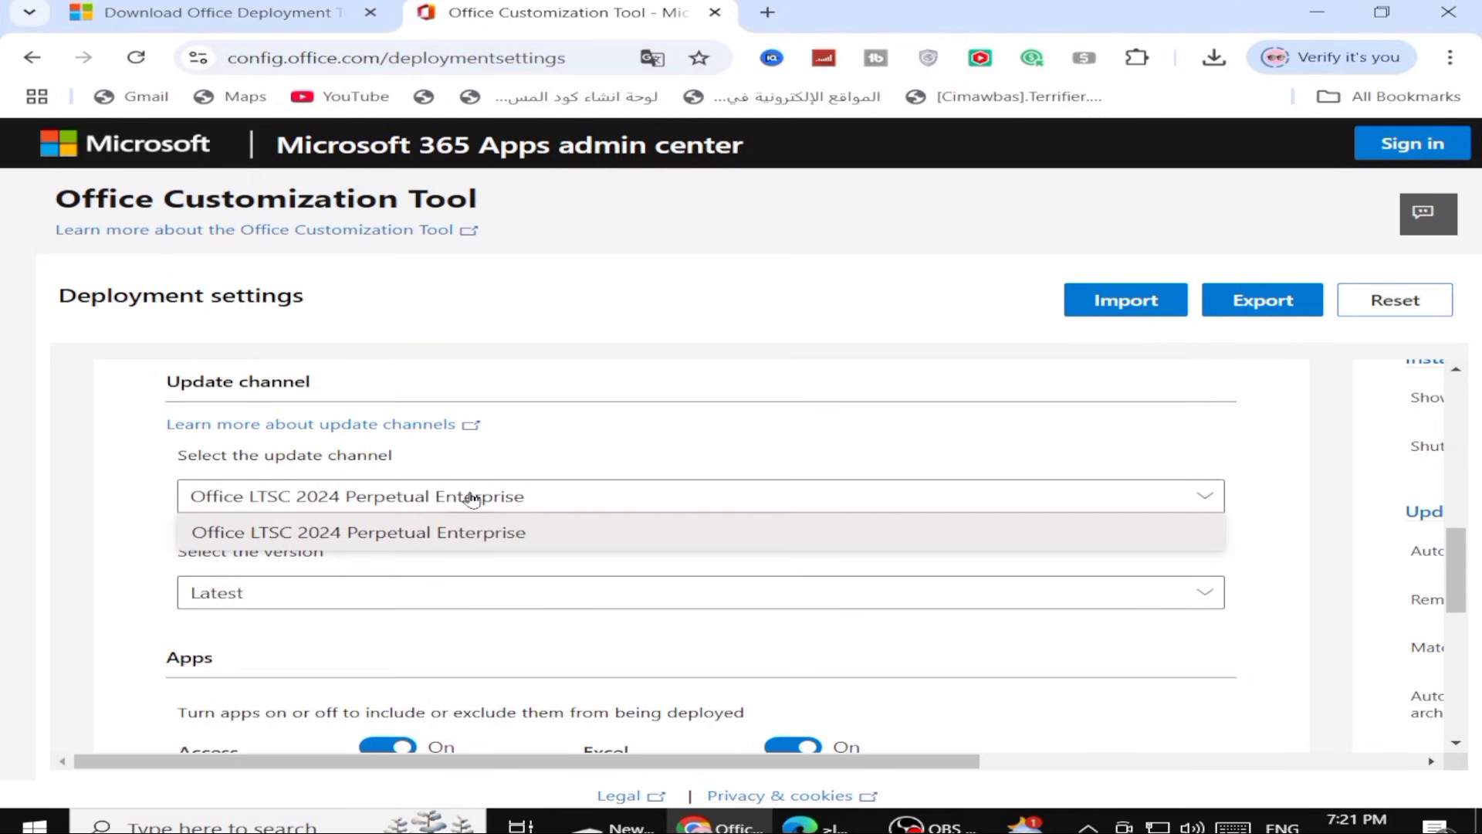
click(529, 495)
Exclude OneDrive Desktop and Outlook from the apps to deploy
scroll(695, 480, down, 3)
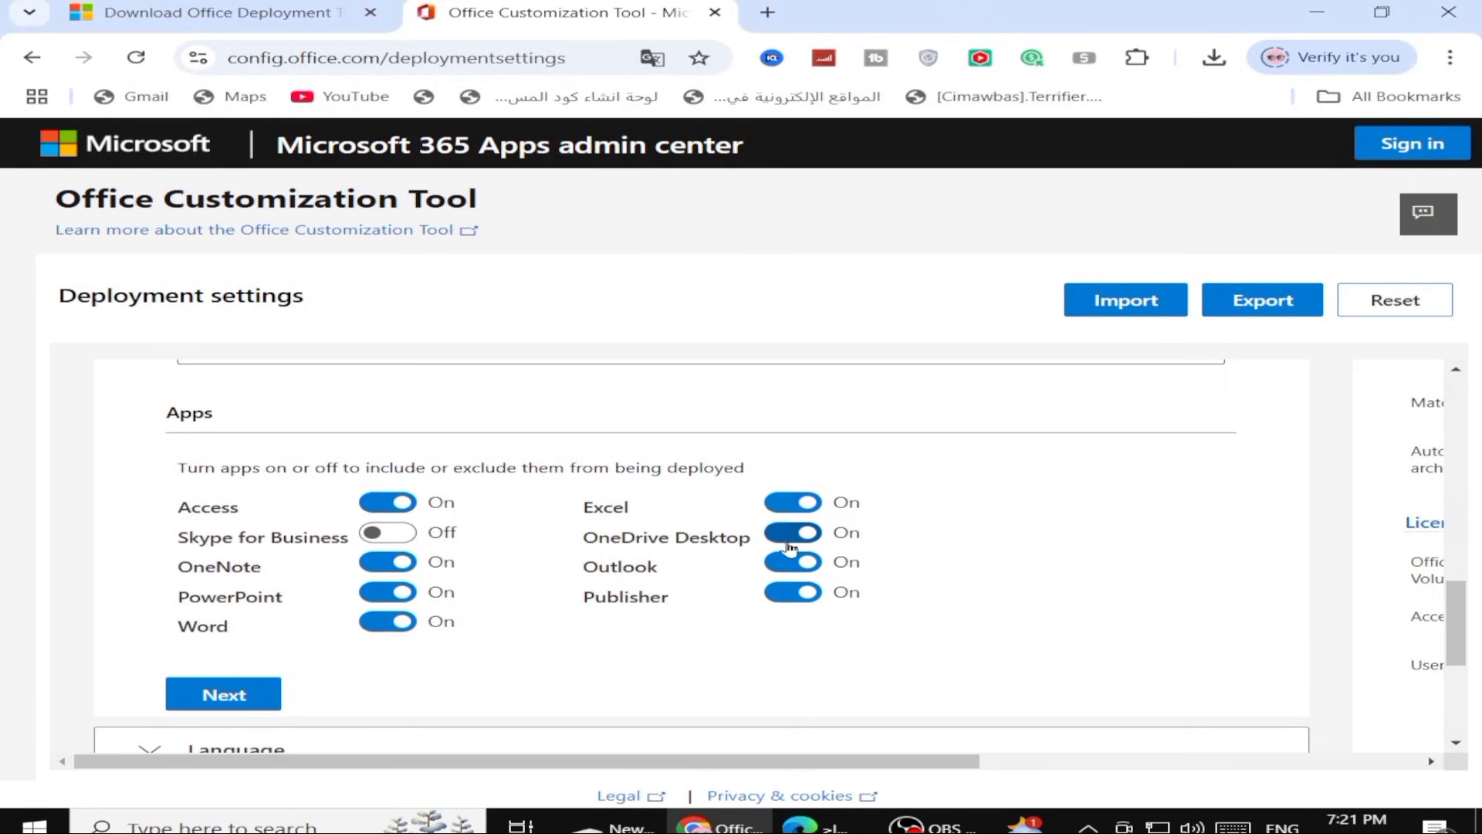
click(789, 545)
click(789, 562)
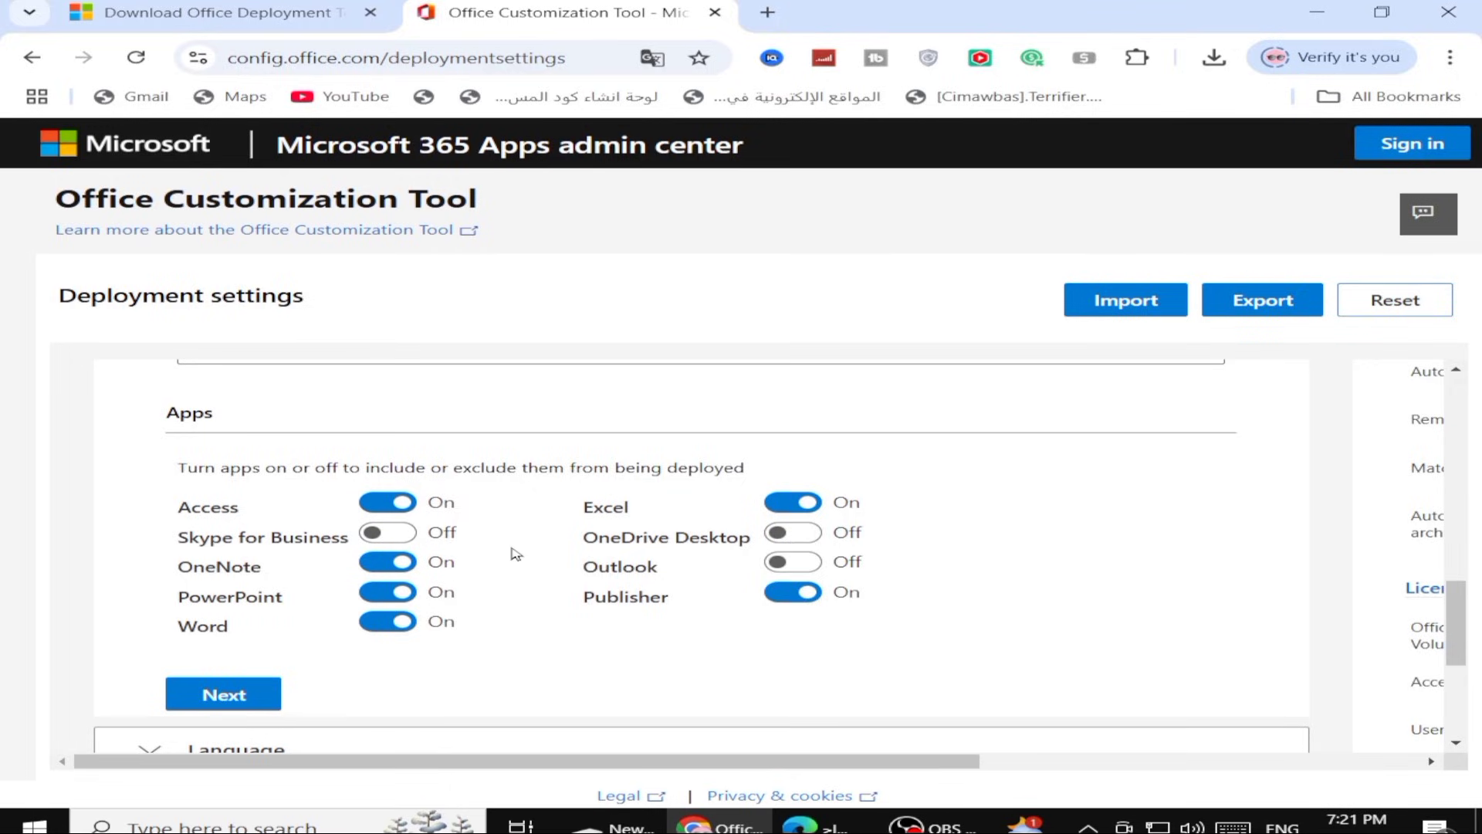
Open the Language section and set the primary language to English (United States)
scroll(515, 553, down, 1)
scroll(251, 656, down, 3)
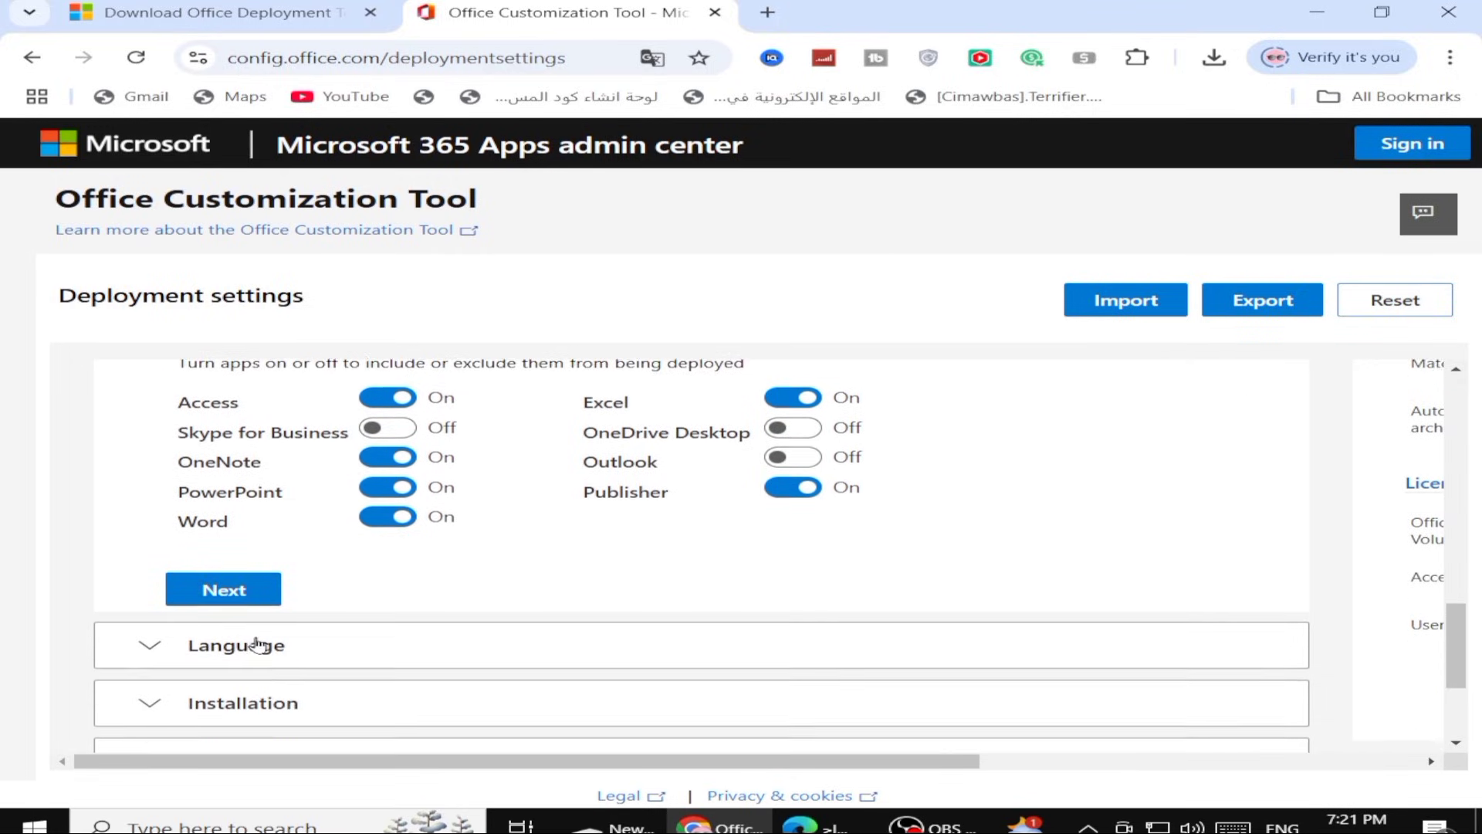
click(262, 536)
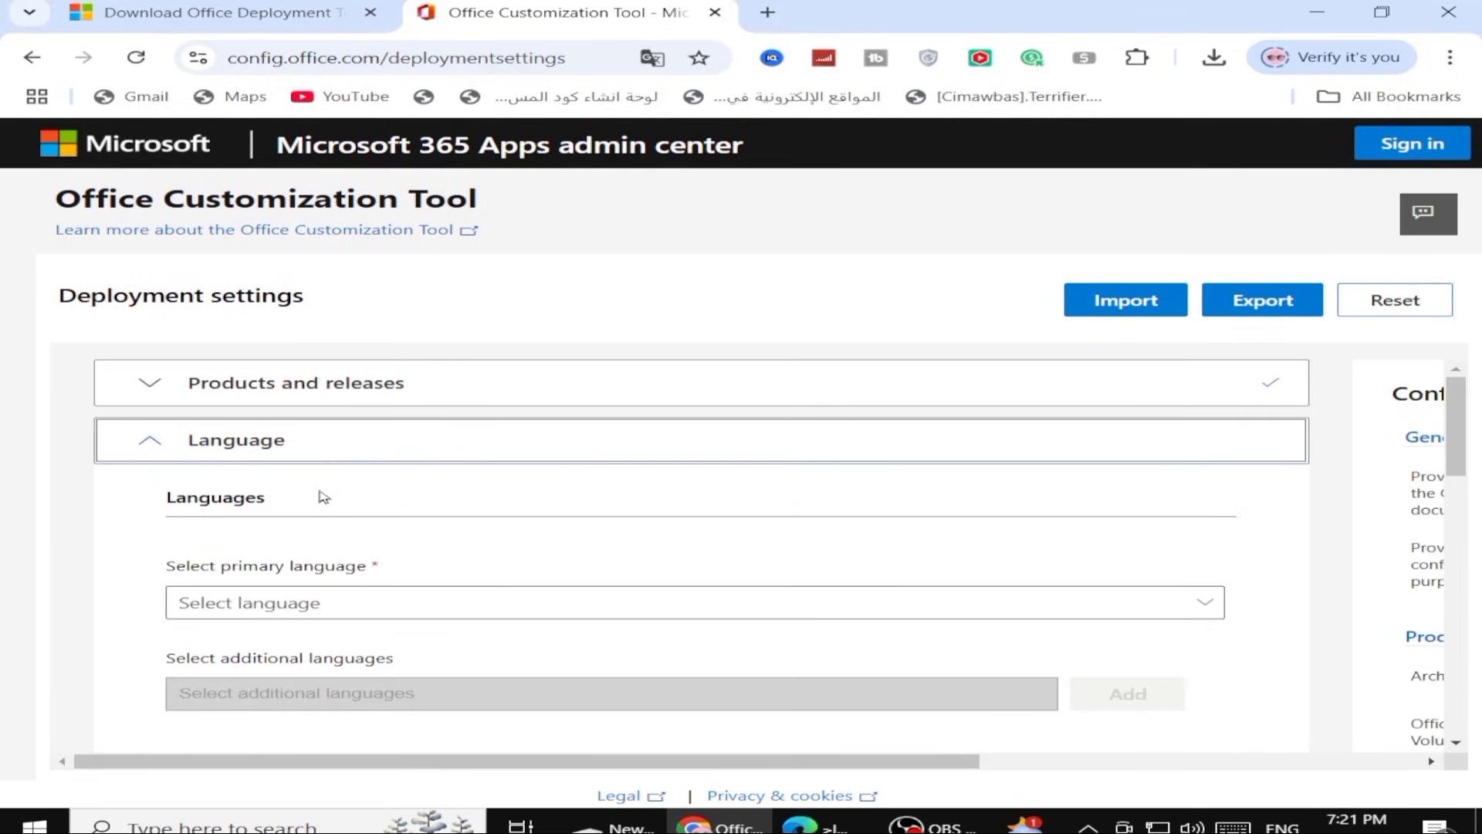
click(308, 604)
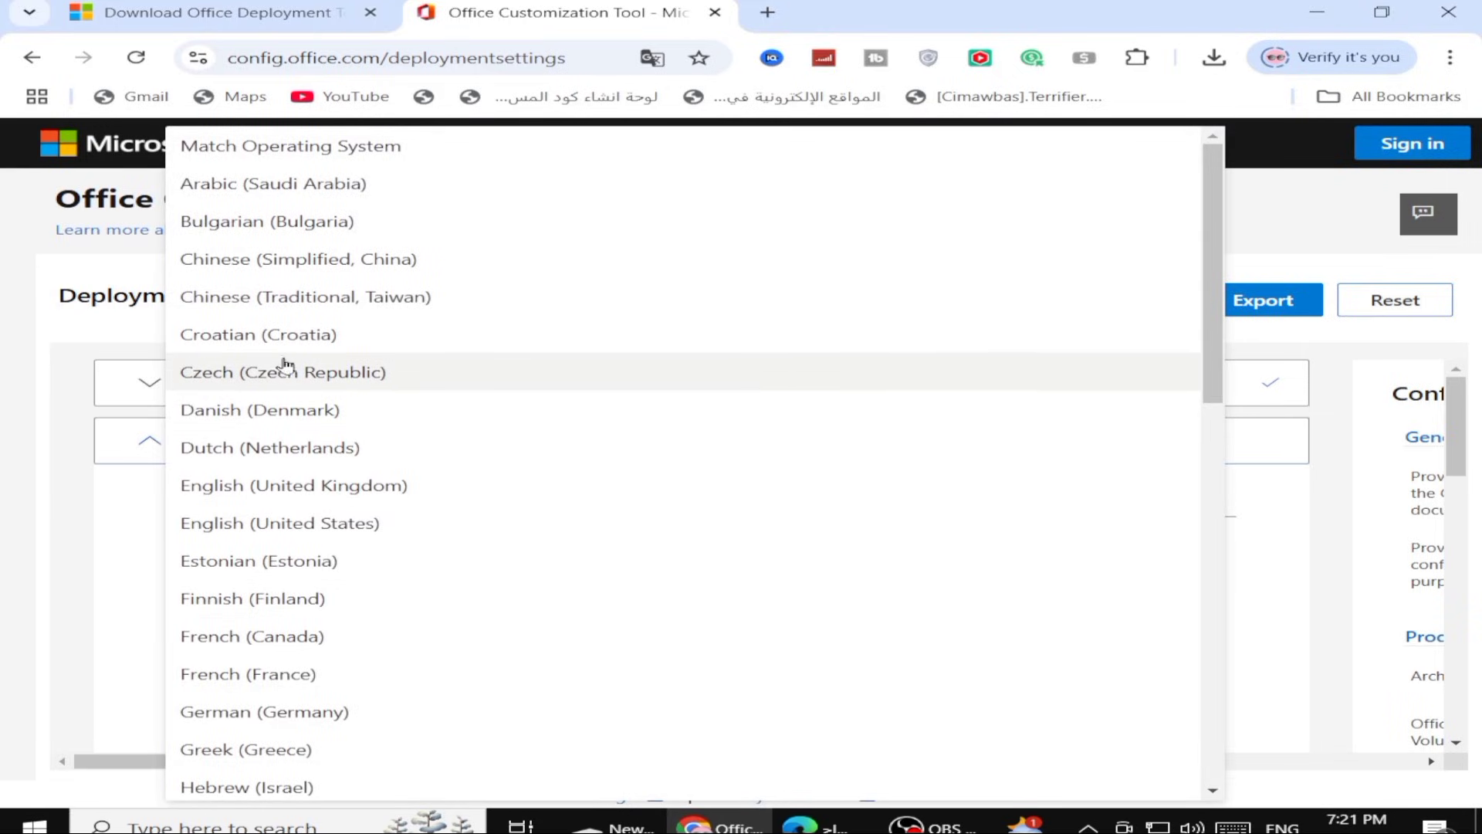
click(306, 533)
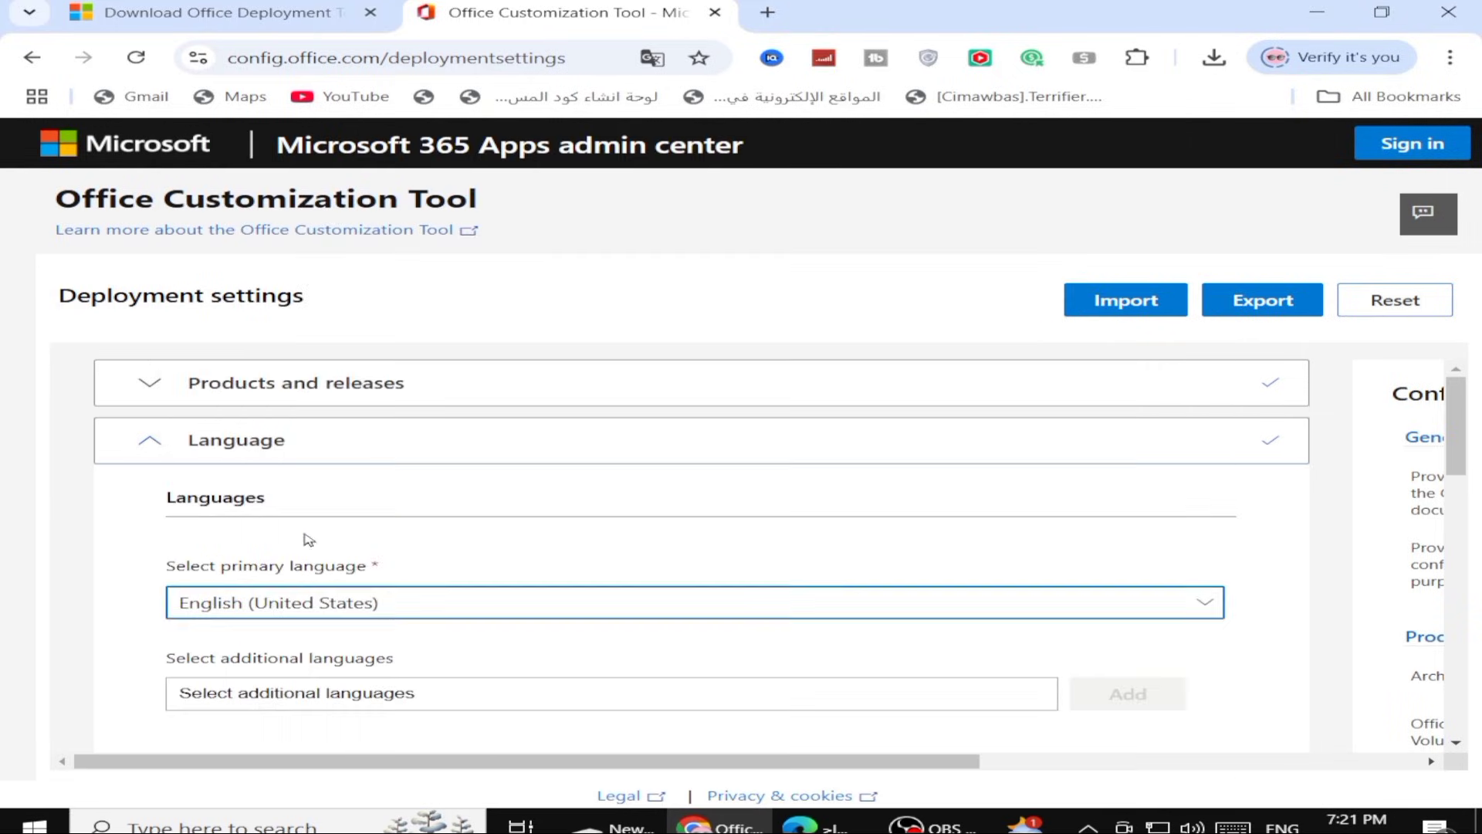
scroll(380, 595, down, 1)
click(364, 627)
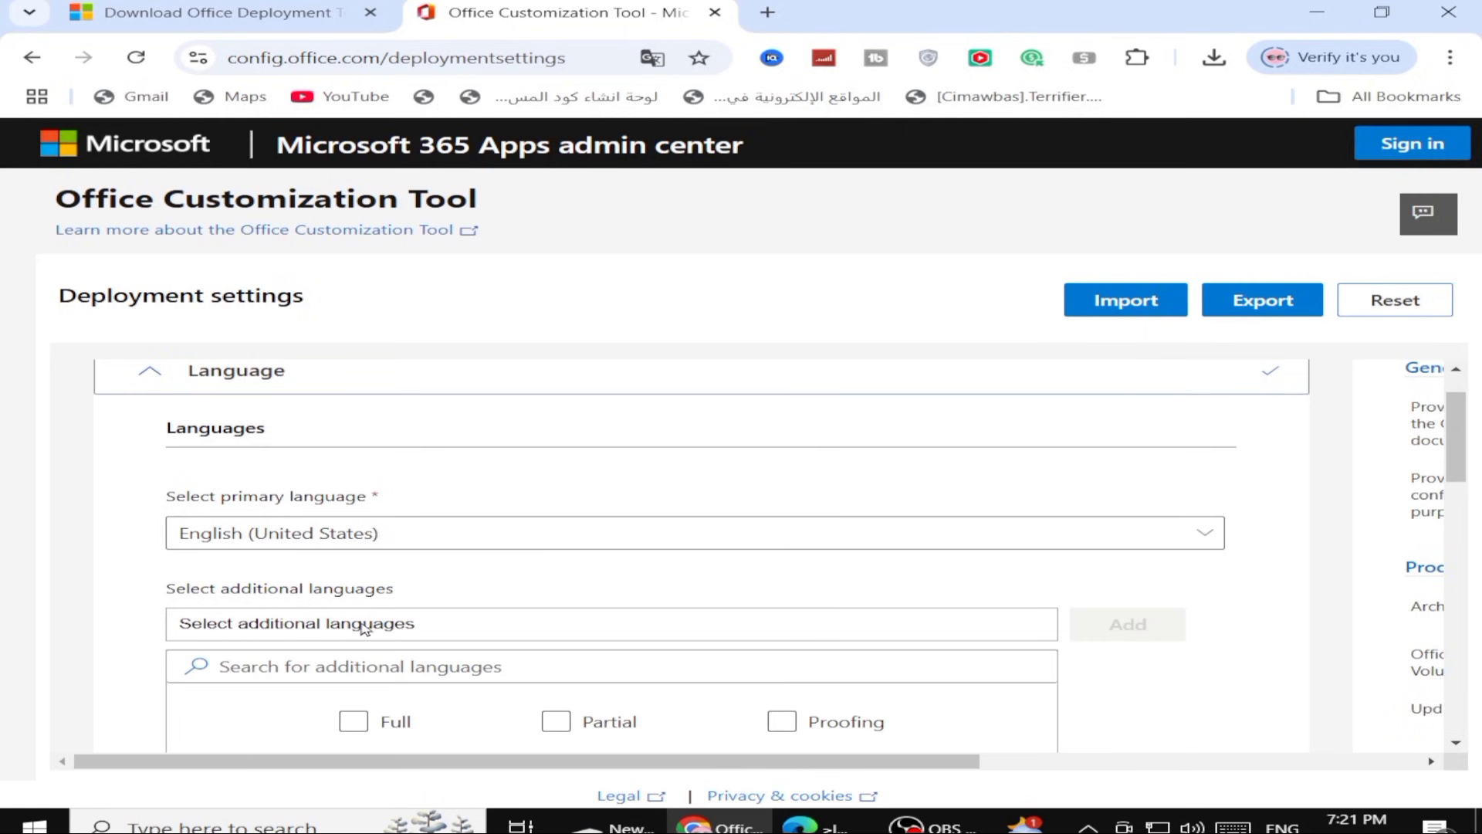
click(366, 629)
scroll(483, 602, down, 1)
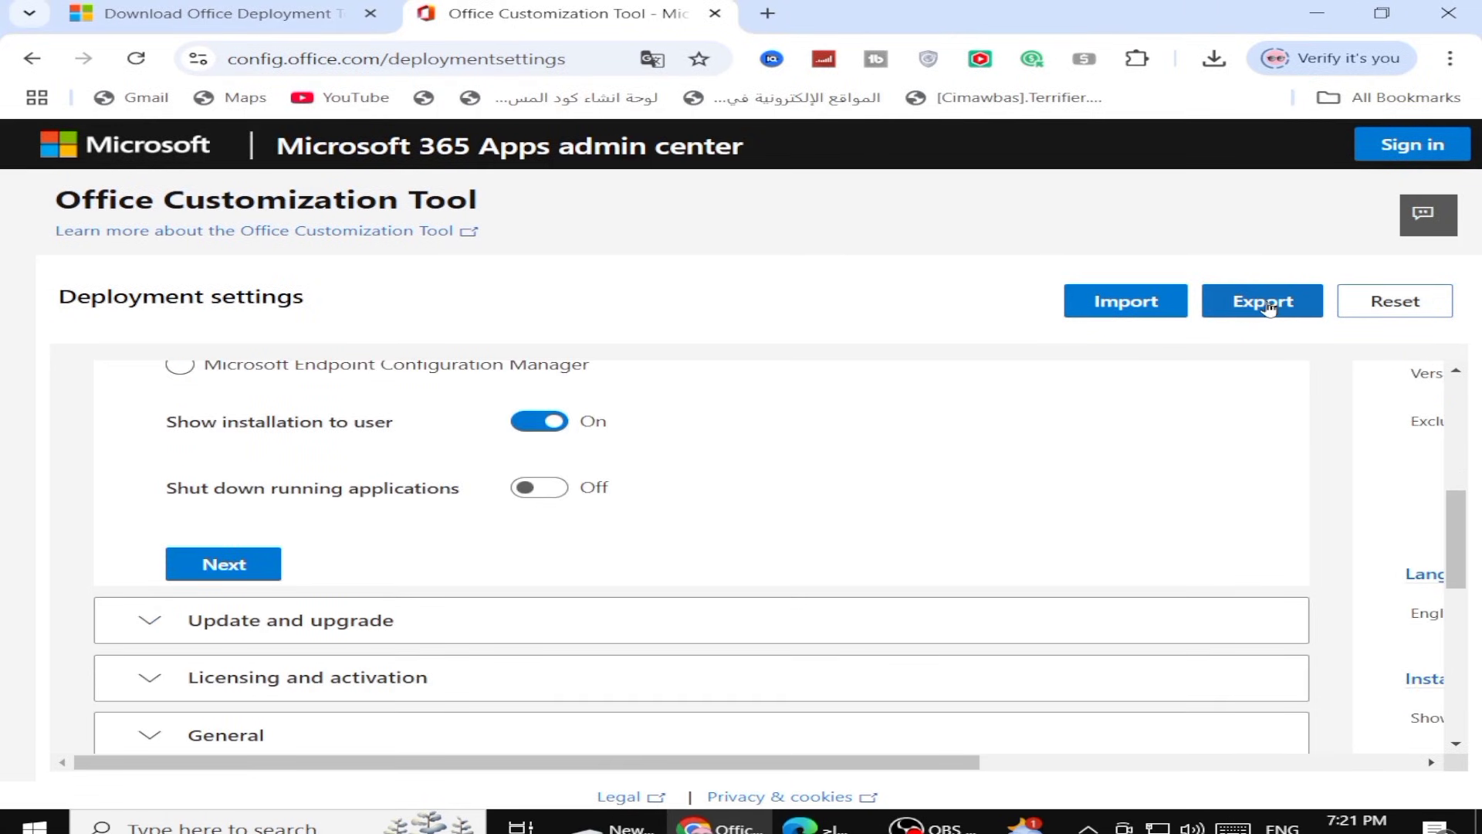
Start exporting the configuration and set the default file format to Office Open XML formats
click(1274, 307)
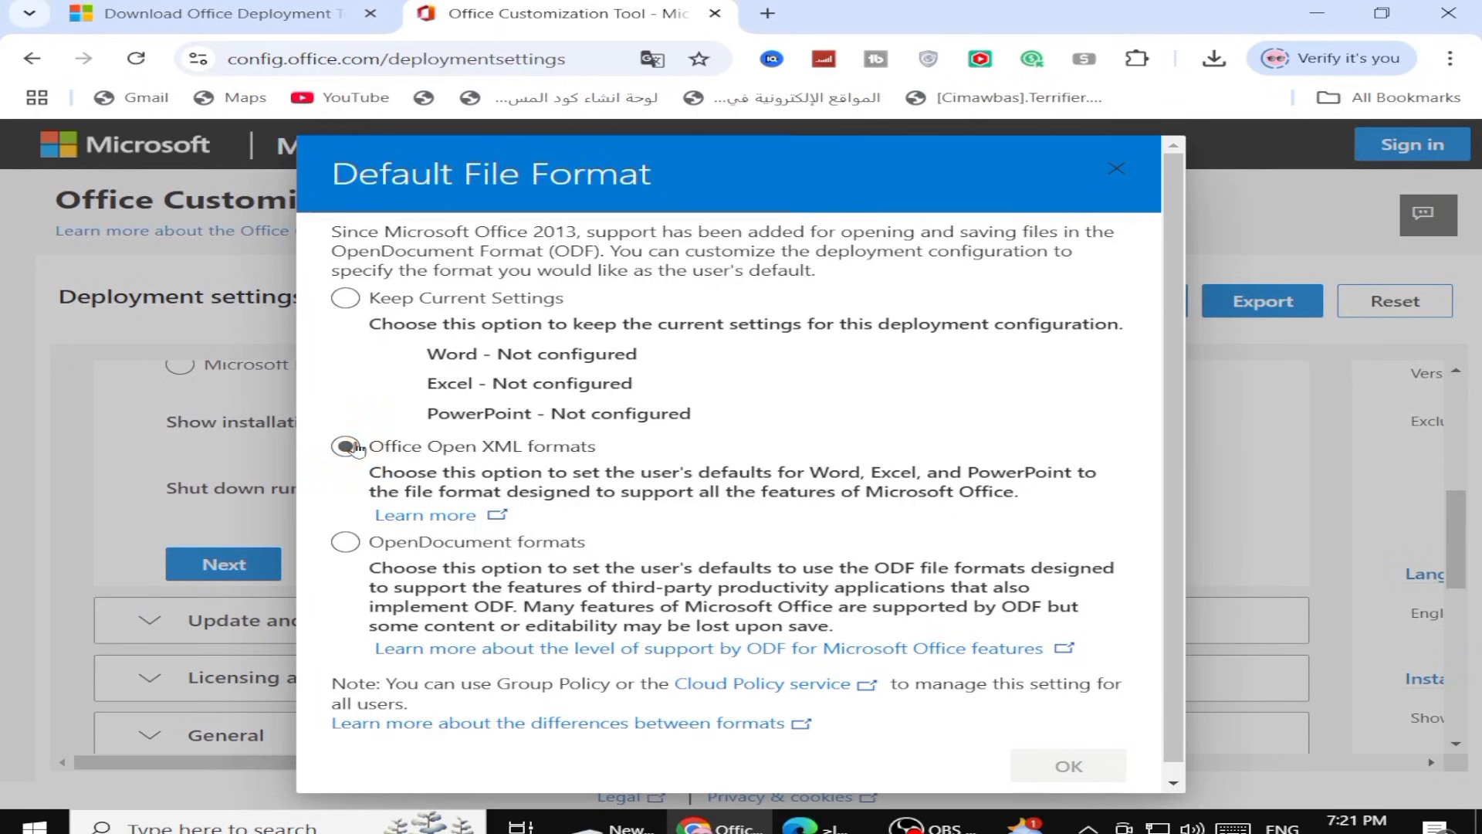
click(347, 448)
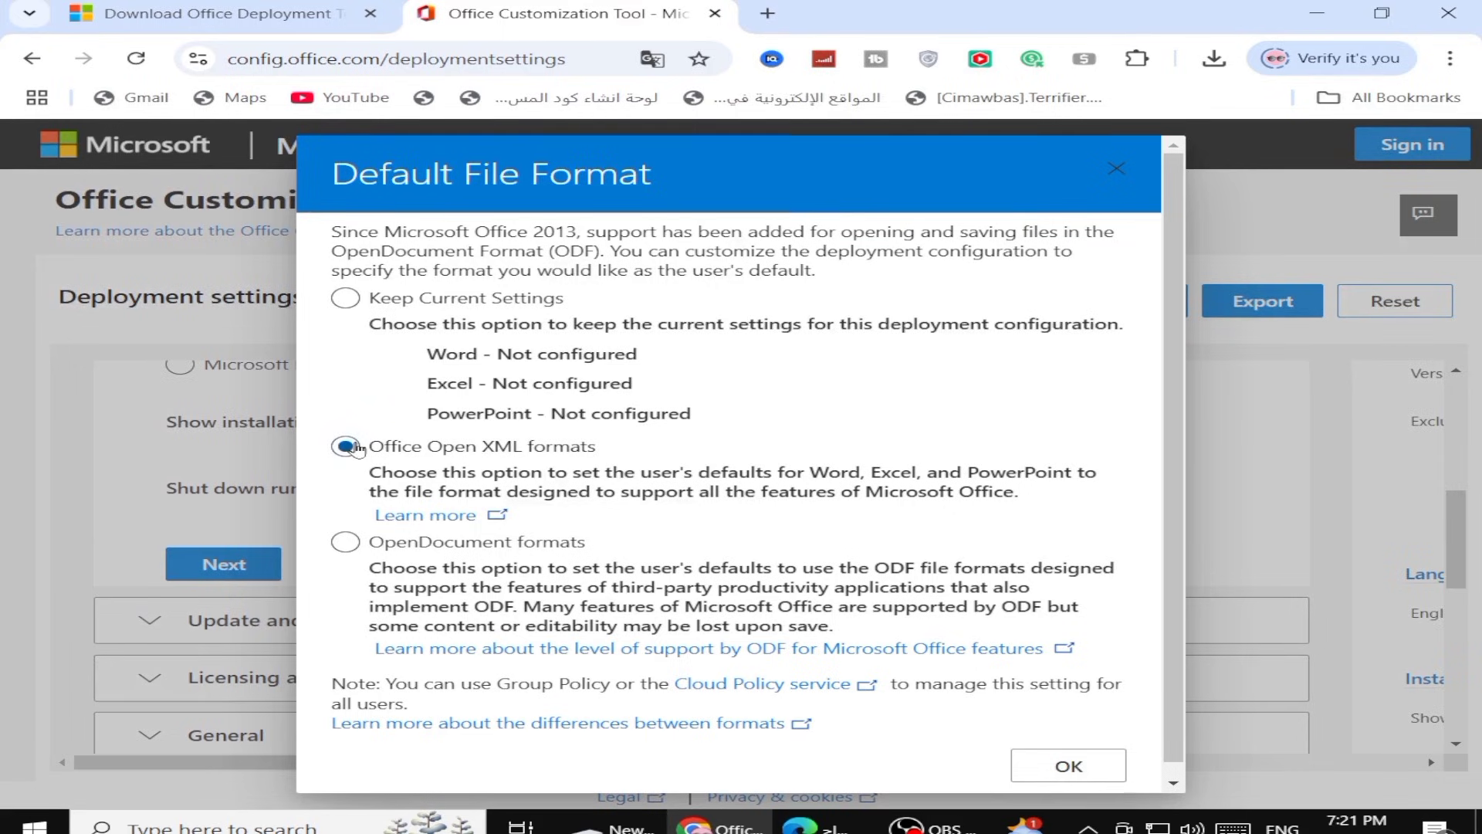
click(1069, 767)
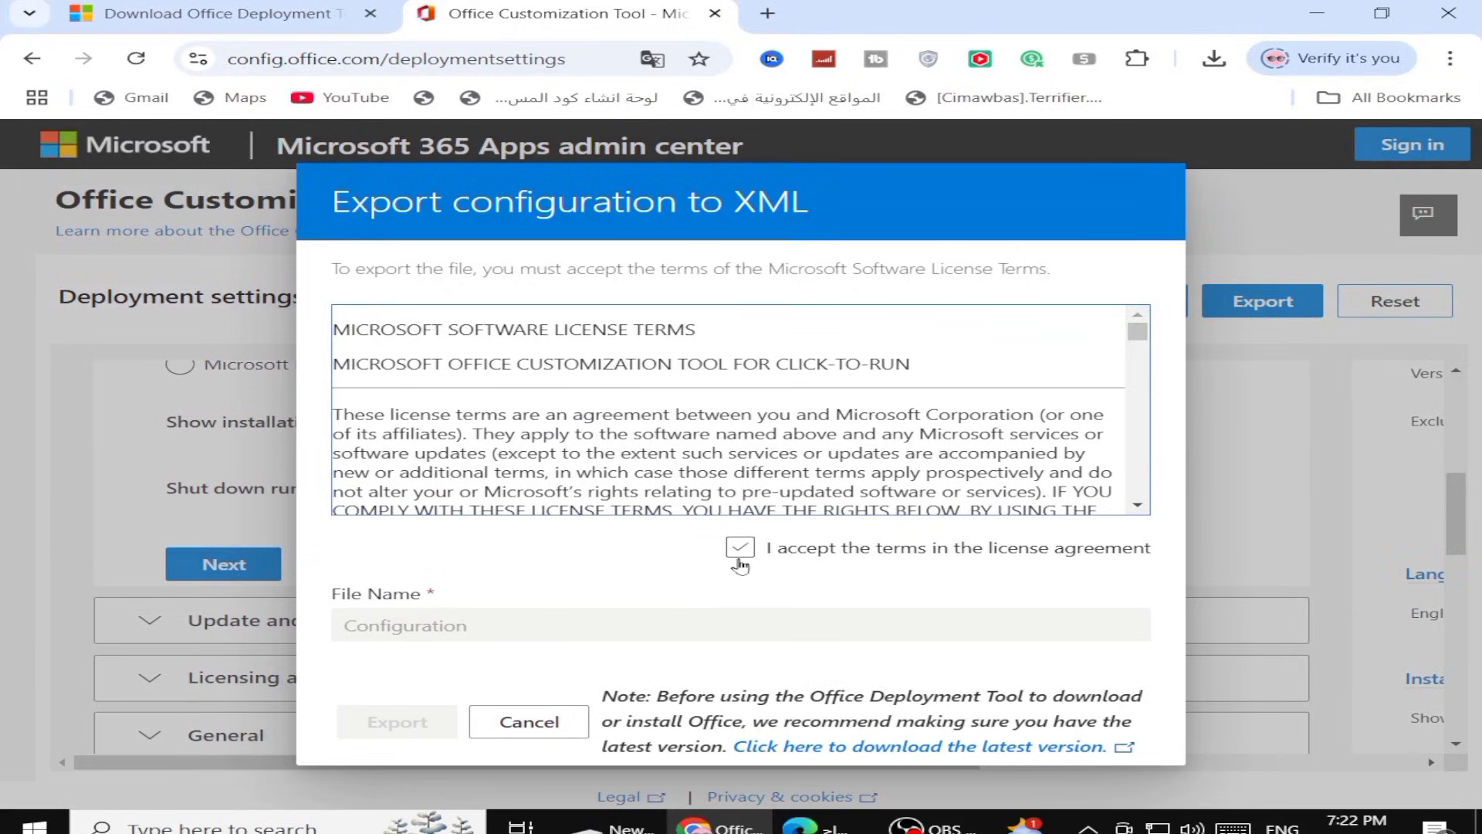
Accept the license terms and export the configuration to XML with the file name Configuration
click(737, 557)
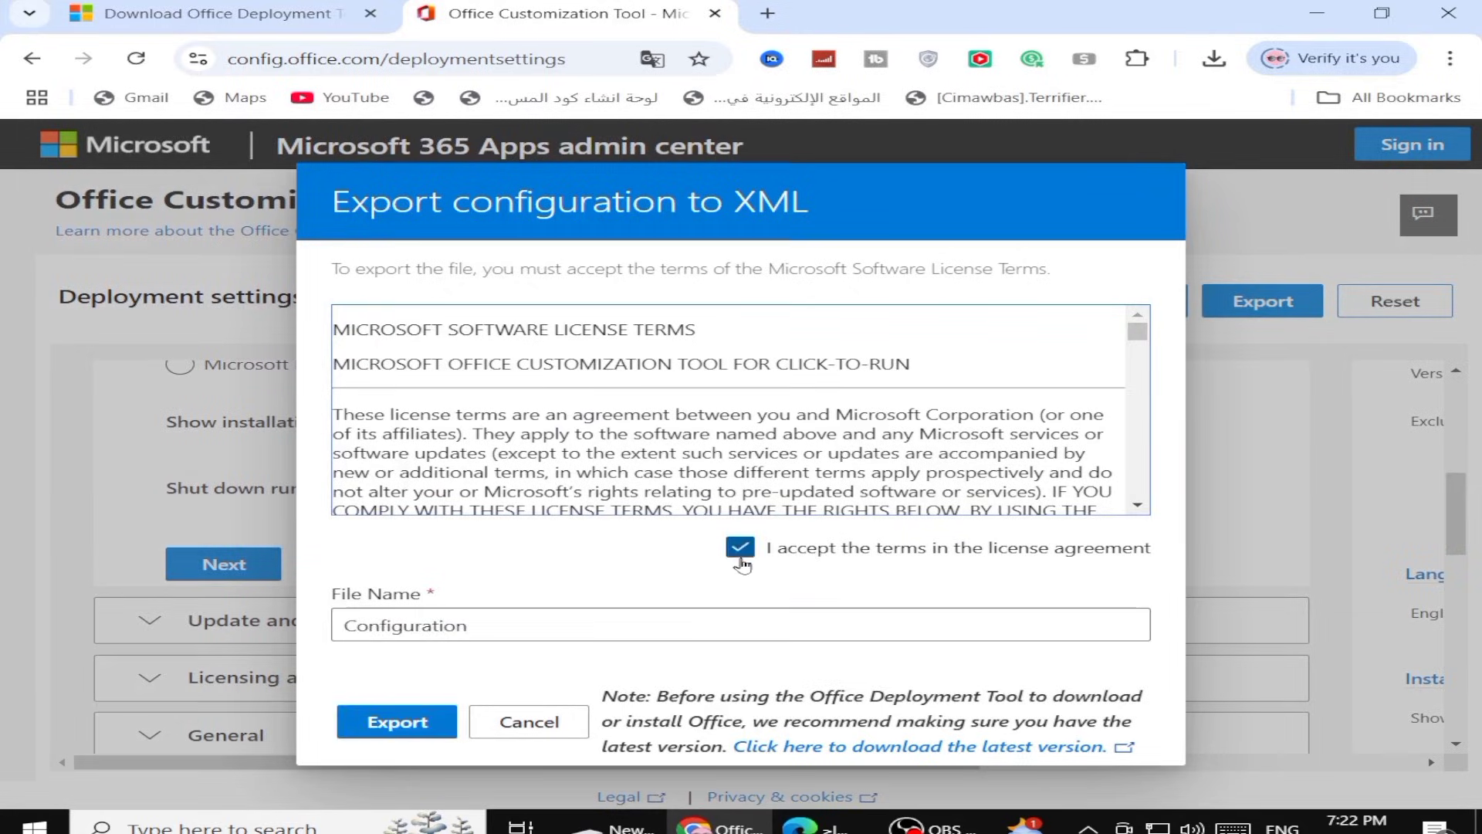
click(394, 723)
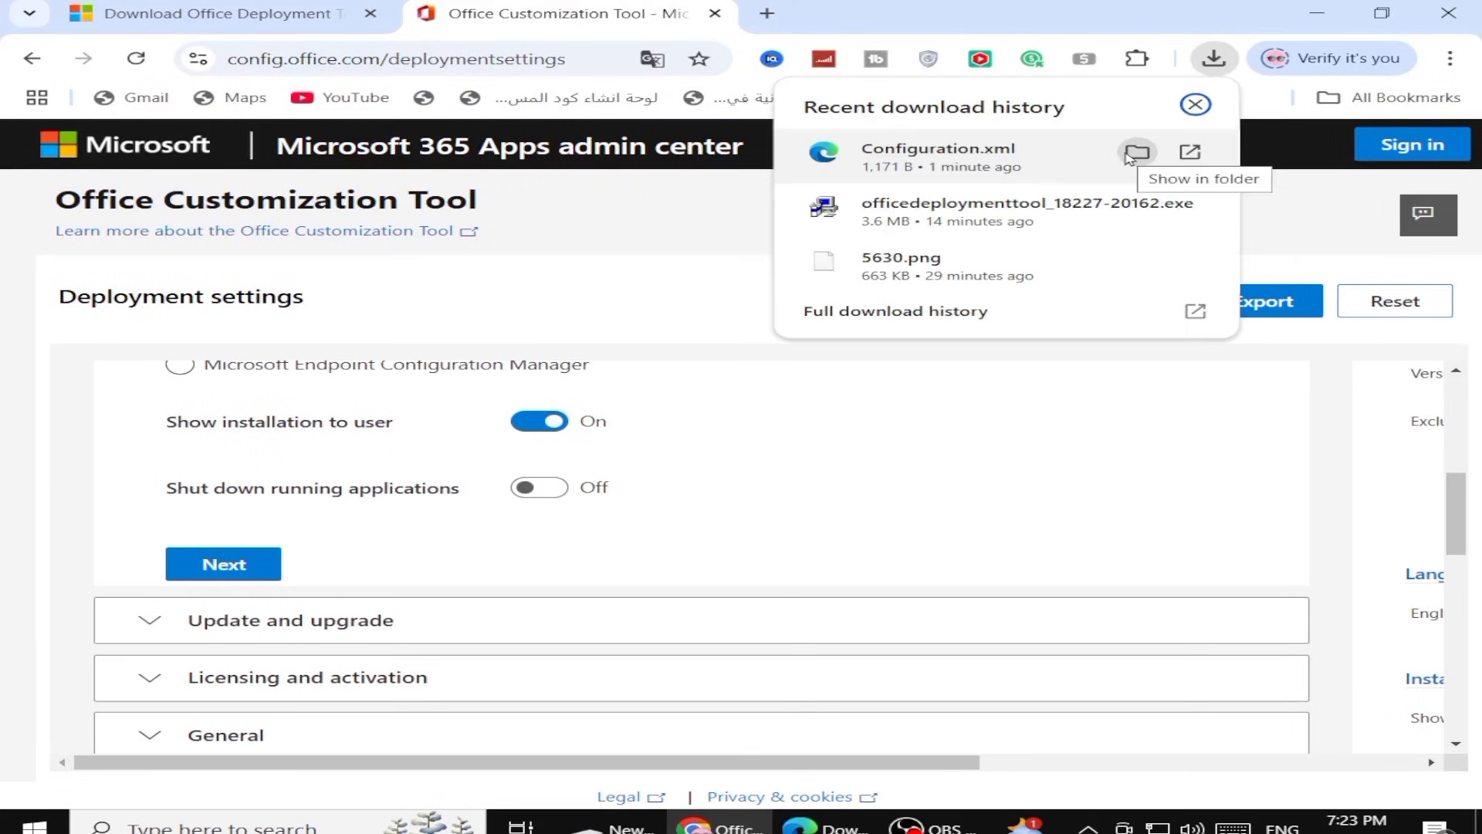
Show the downloaded Configuration.xml in its folder and copy the file
click(1130, 155)
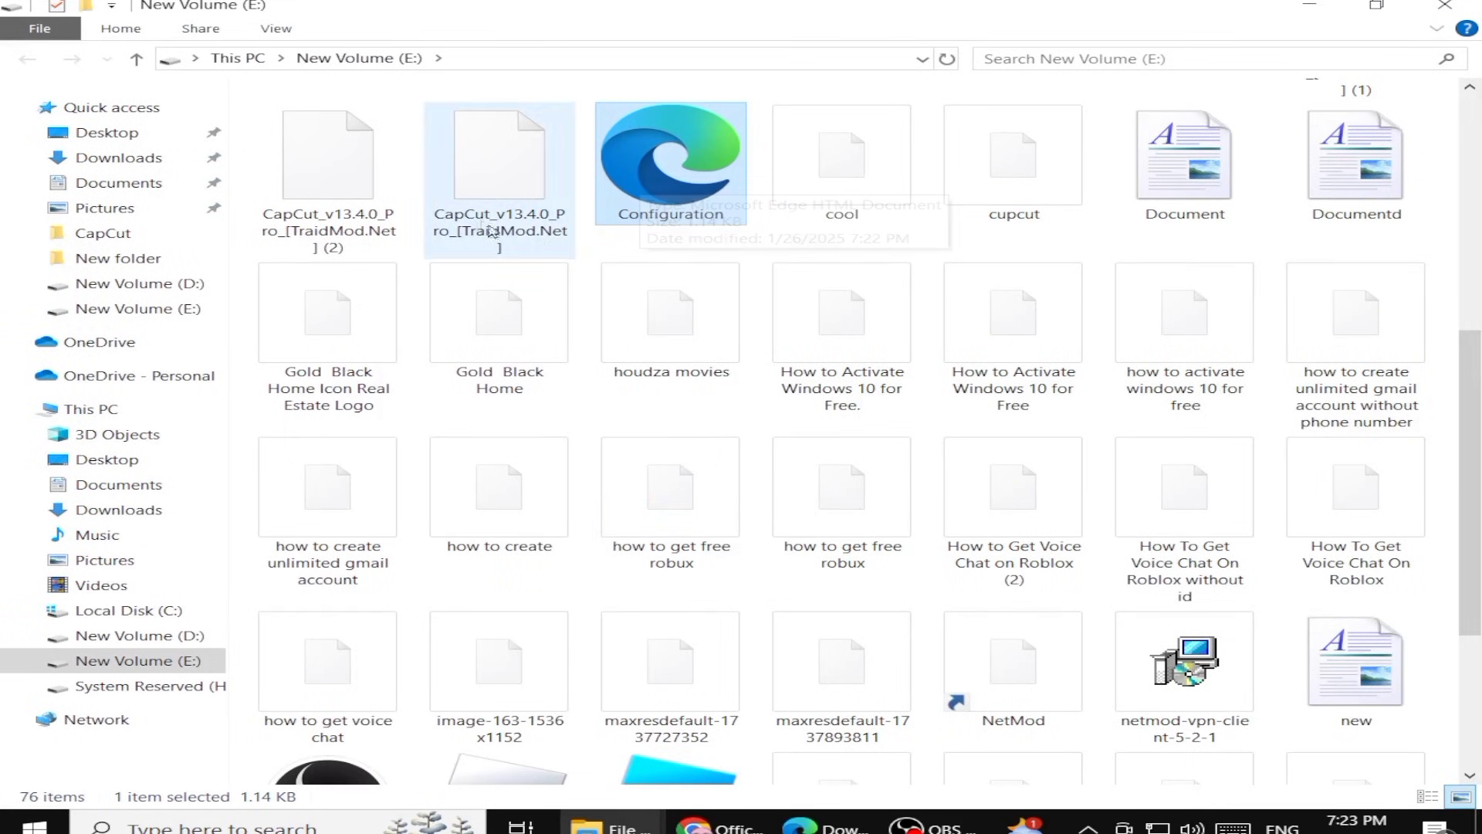
right_click(677, 173)
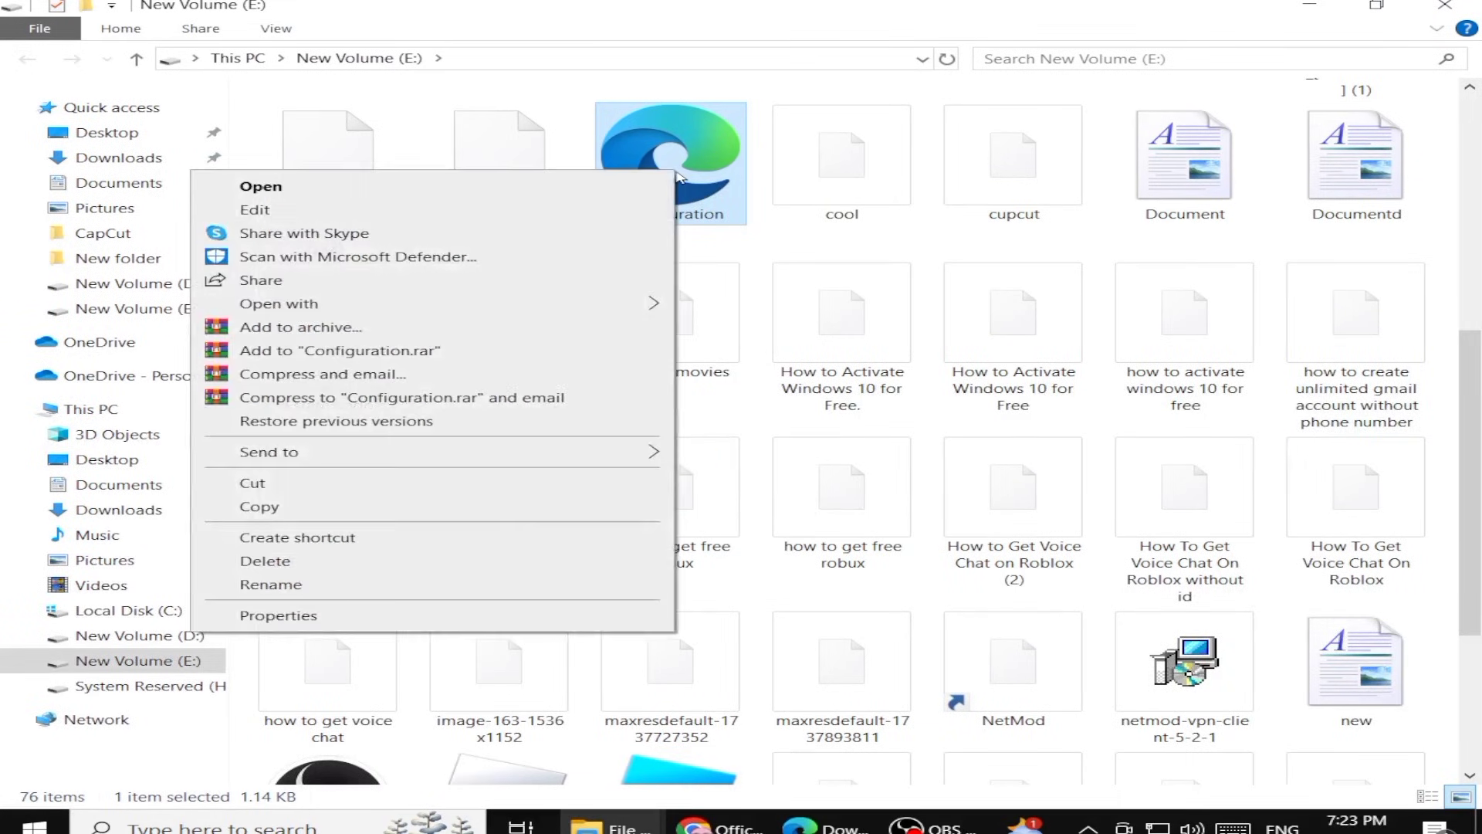
click(262, 508)
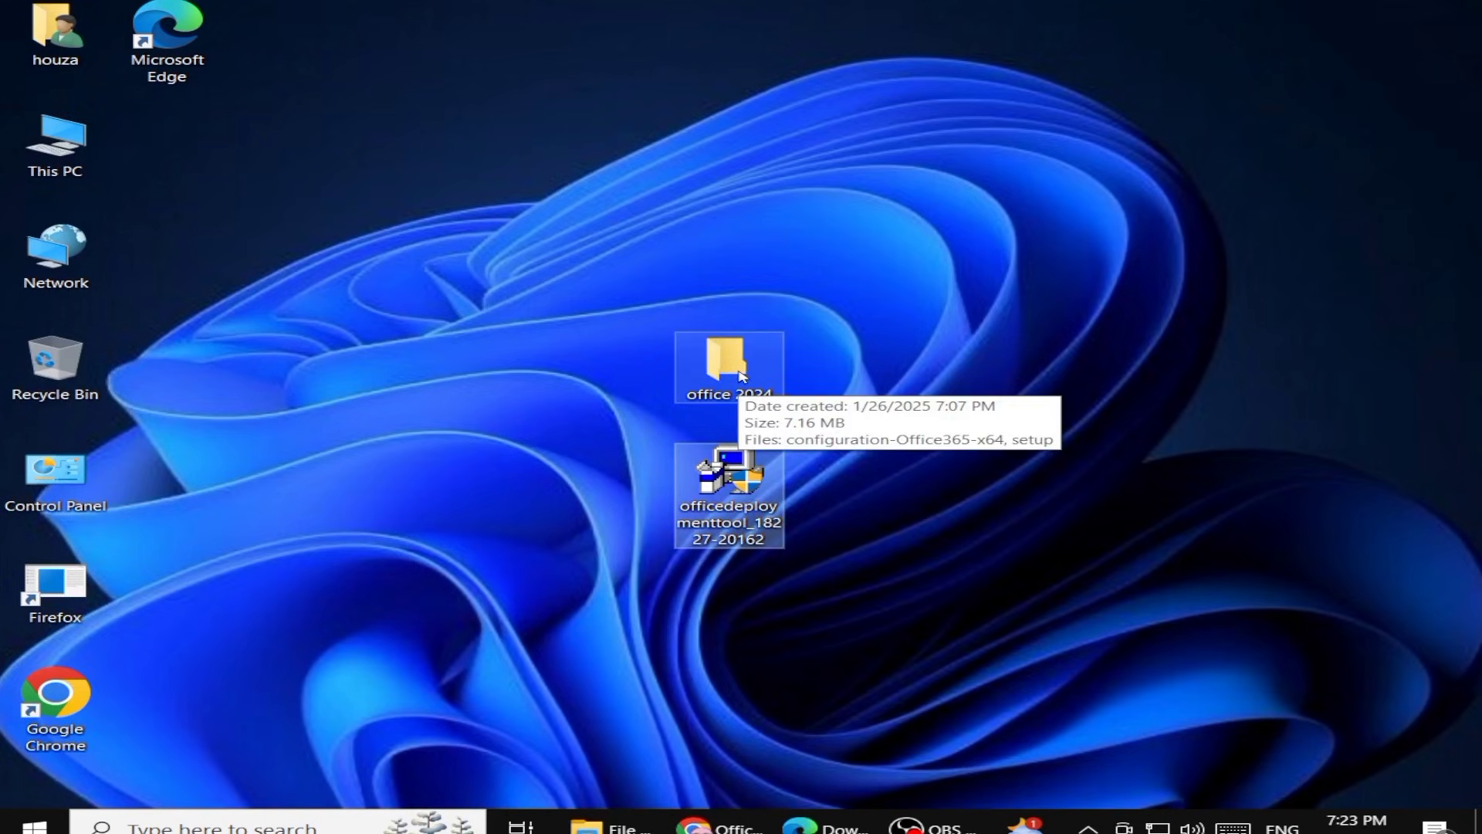
Open the office 2024 folder on the desktop and paste the Configuration file into it
double_click(742, 376)
right_click(416, 221)
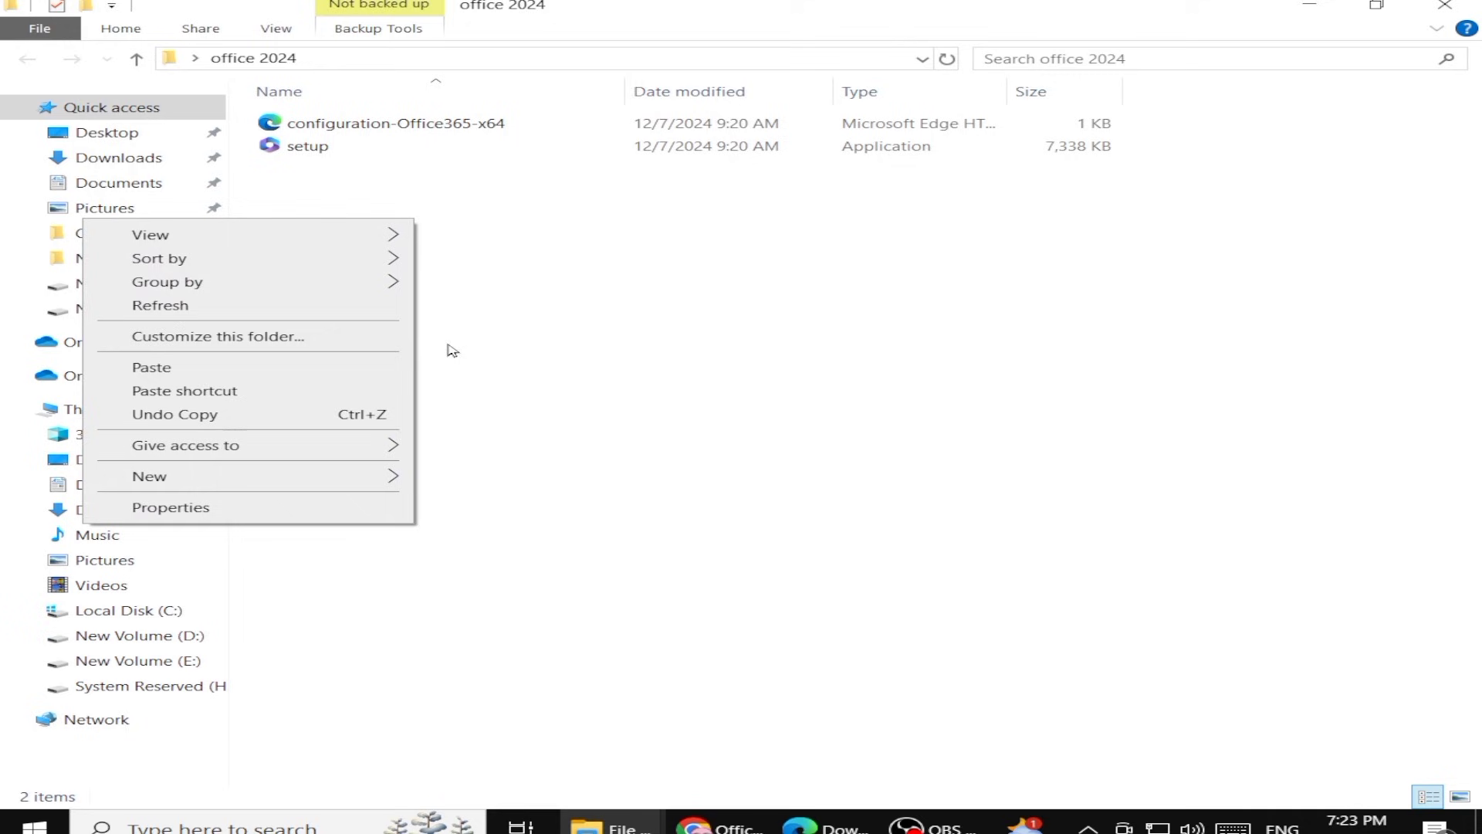
click(288, 369)
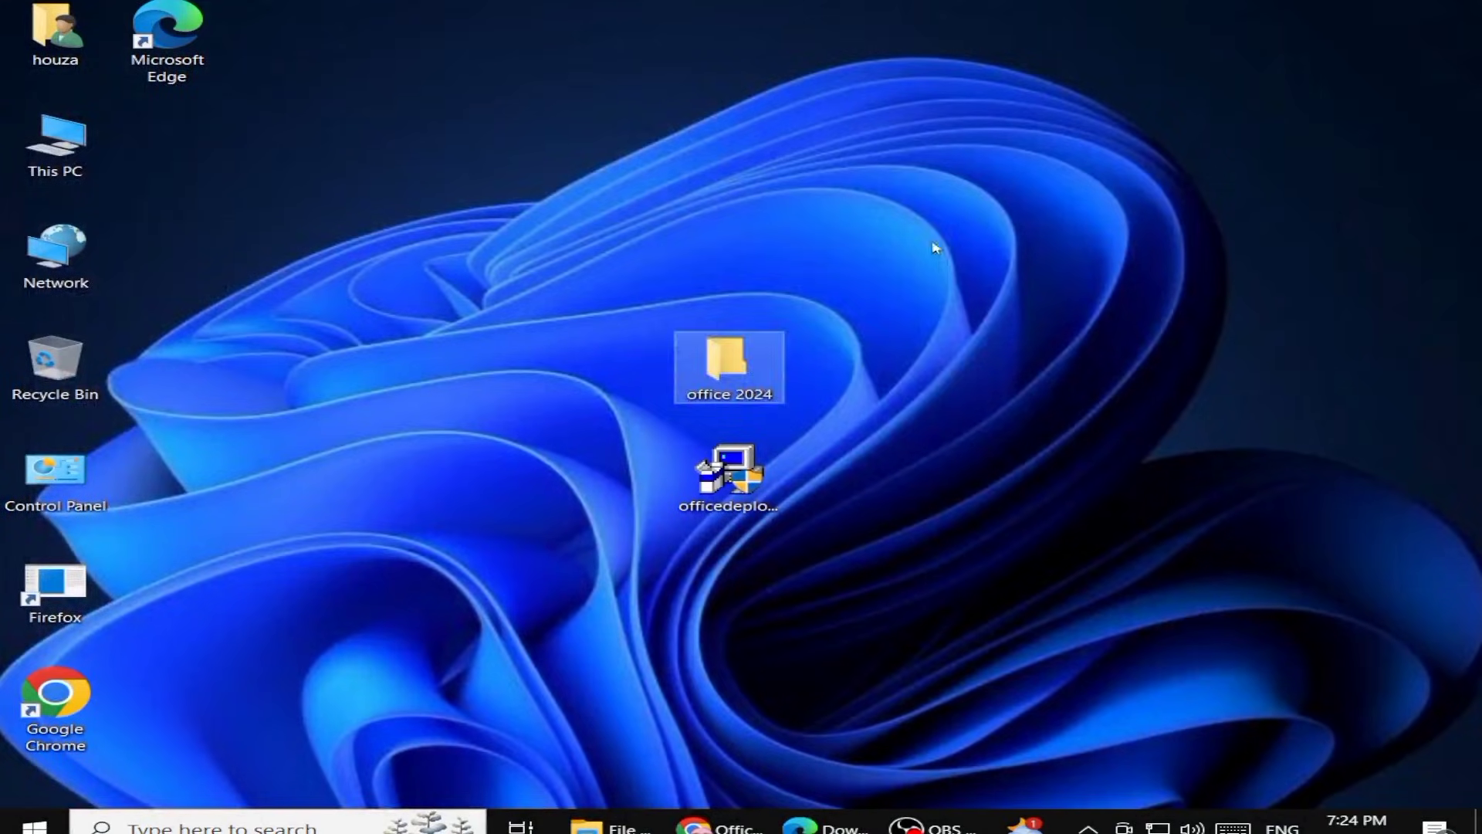
Move the office 2024 folder from the desktop into the root of Local Disk (C:)
drag(937, 248, 718, 258)
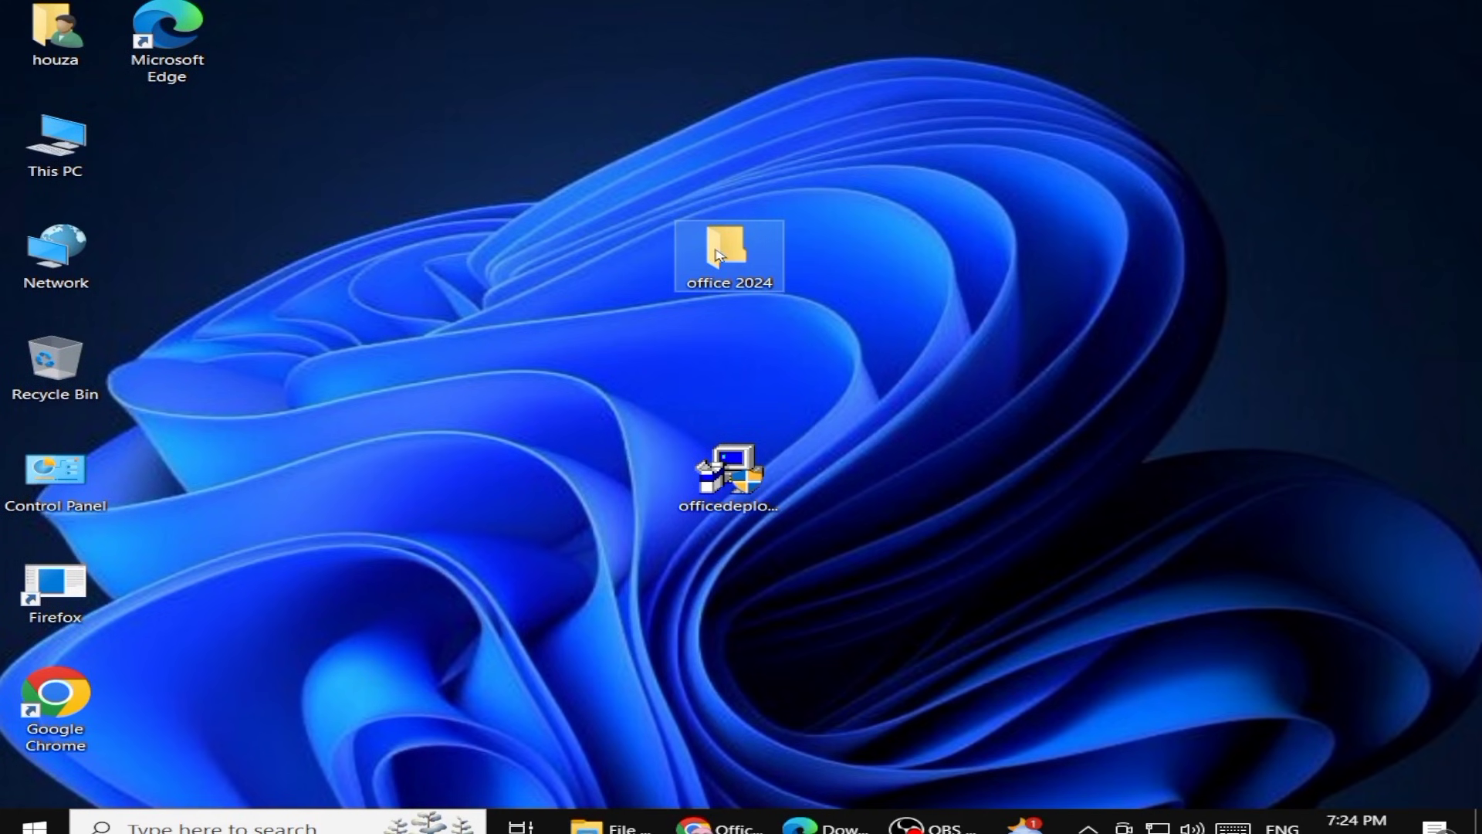
right_click(718, 255)
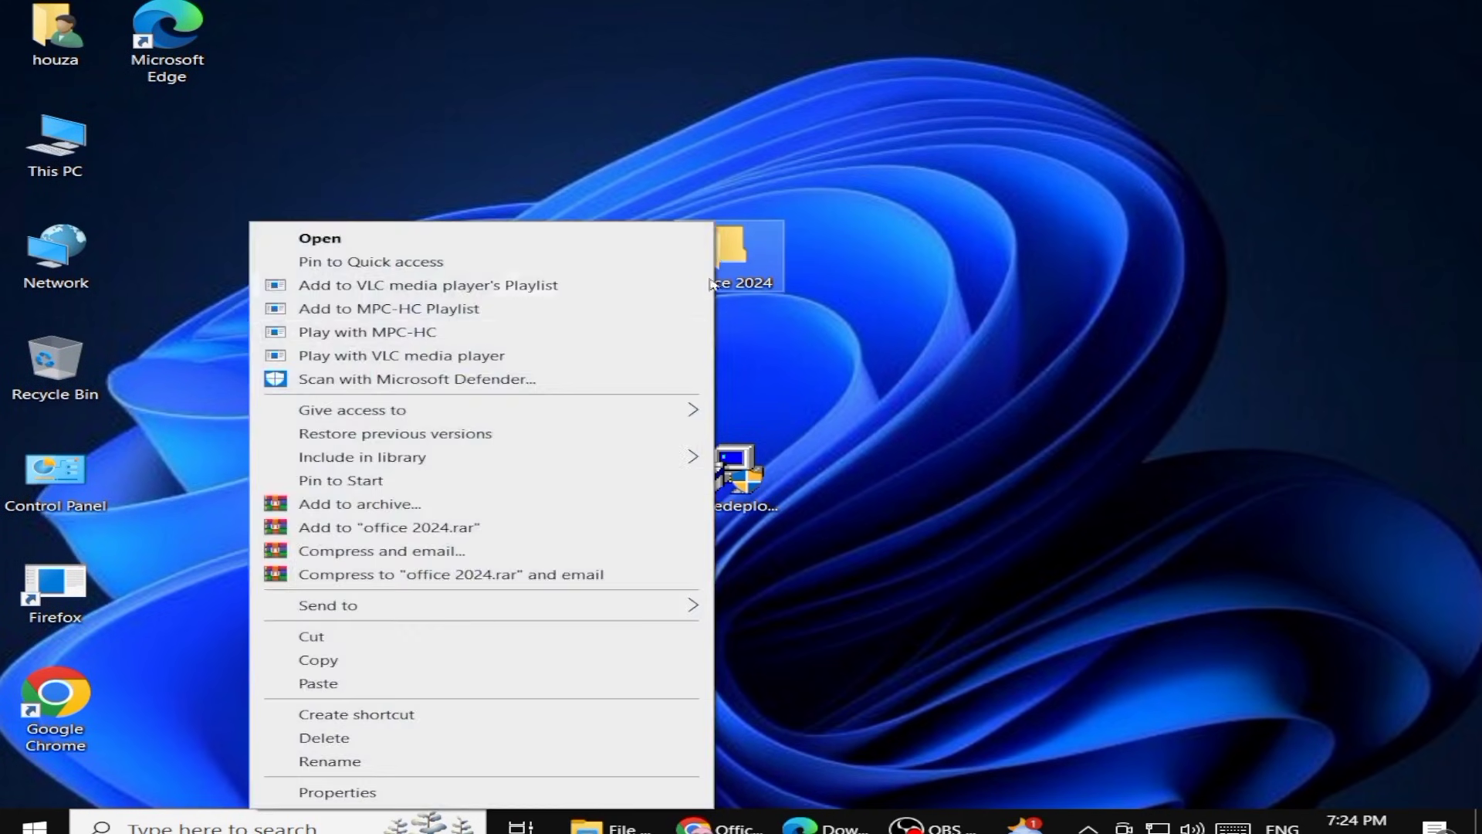
click(396, 639)
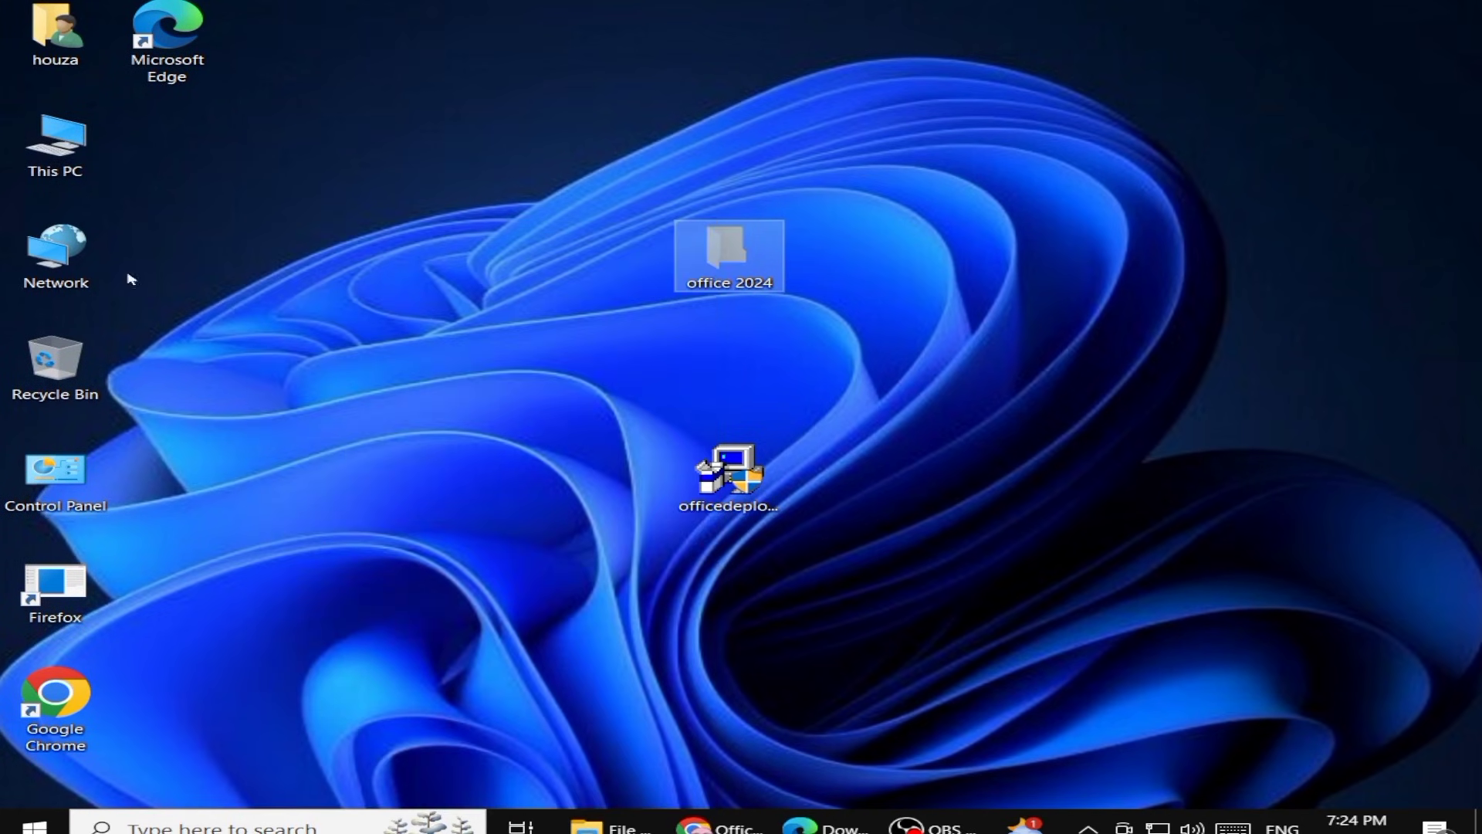
click(44, 134)
double_click(44, 134)
double_click(424, 335)
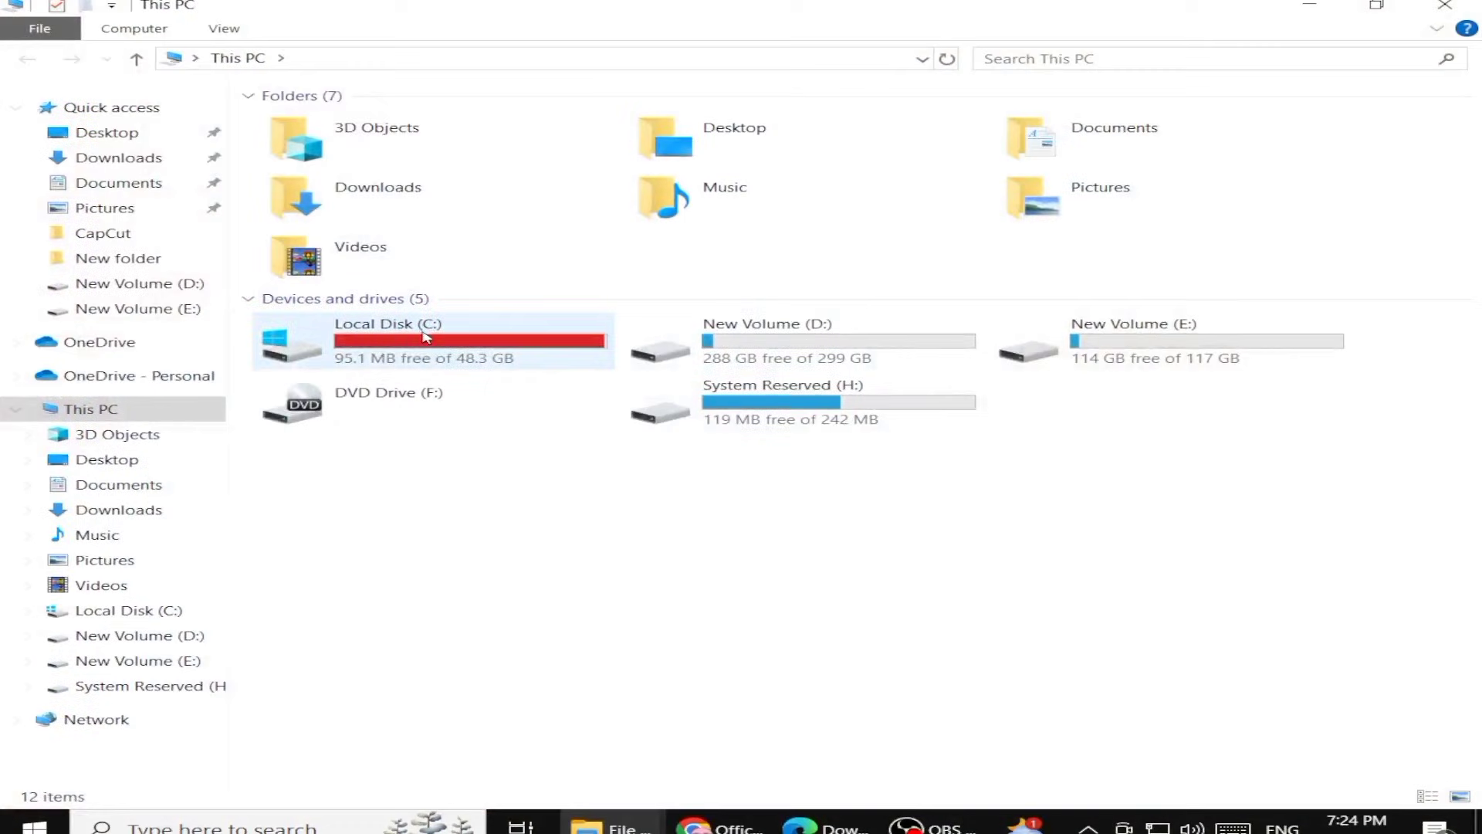
right_click(424, 338)
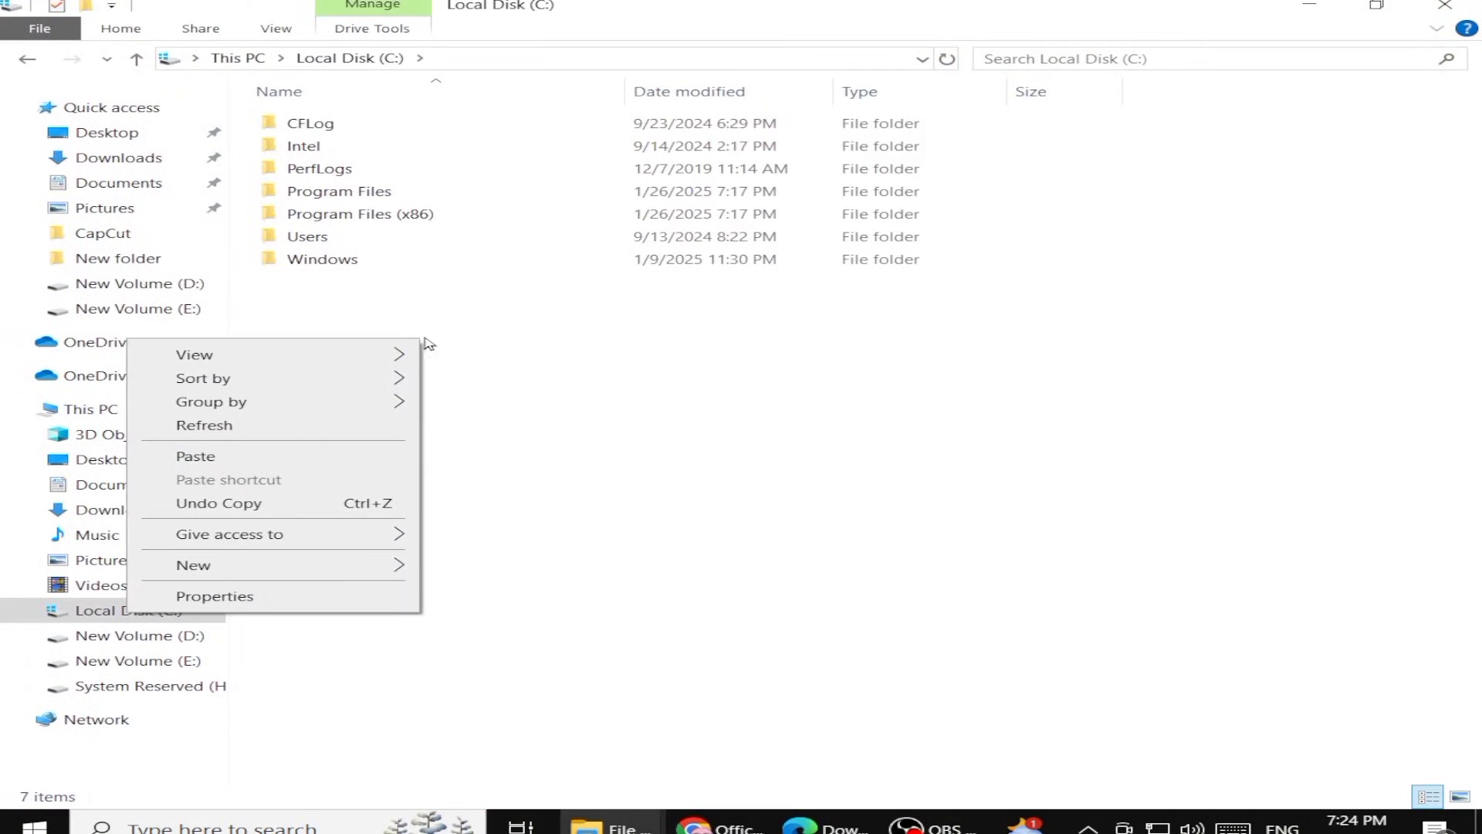
click(307, 459)
drag(373, 333, 343, 311)
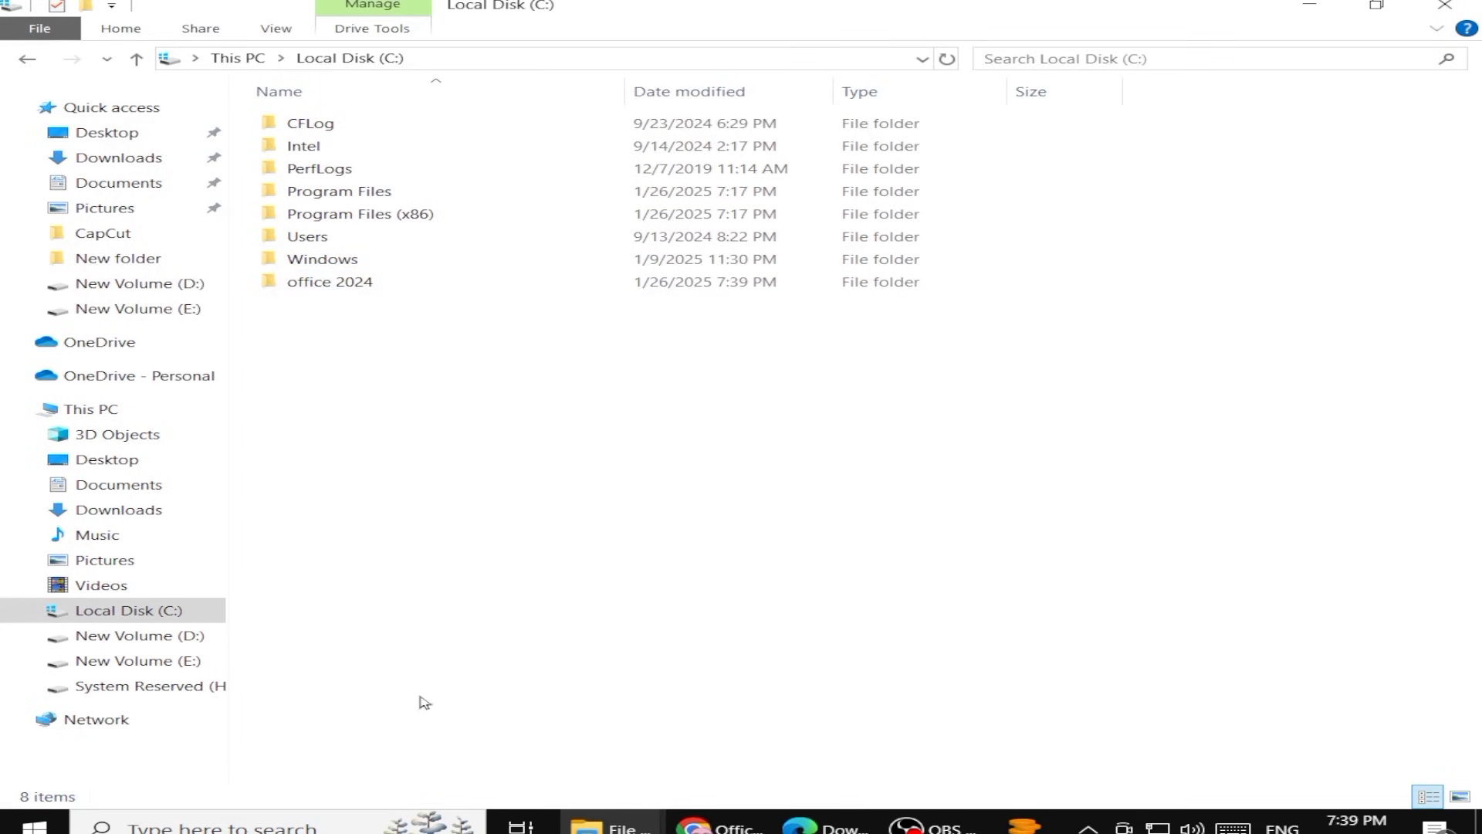
Search for cmd and open Command Prompt as administrator
click(323, 824)
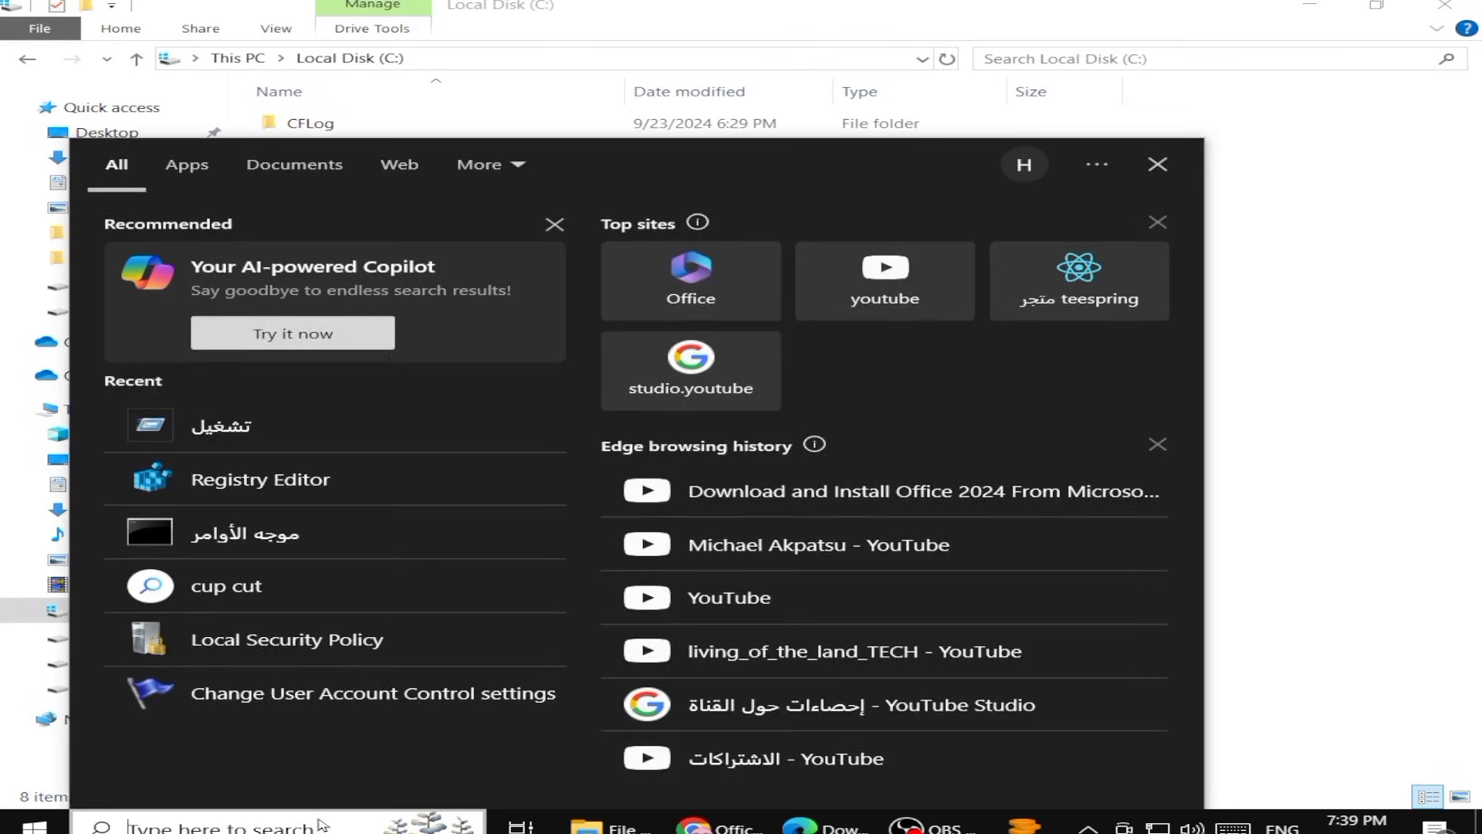
text(cmd)
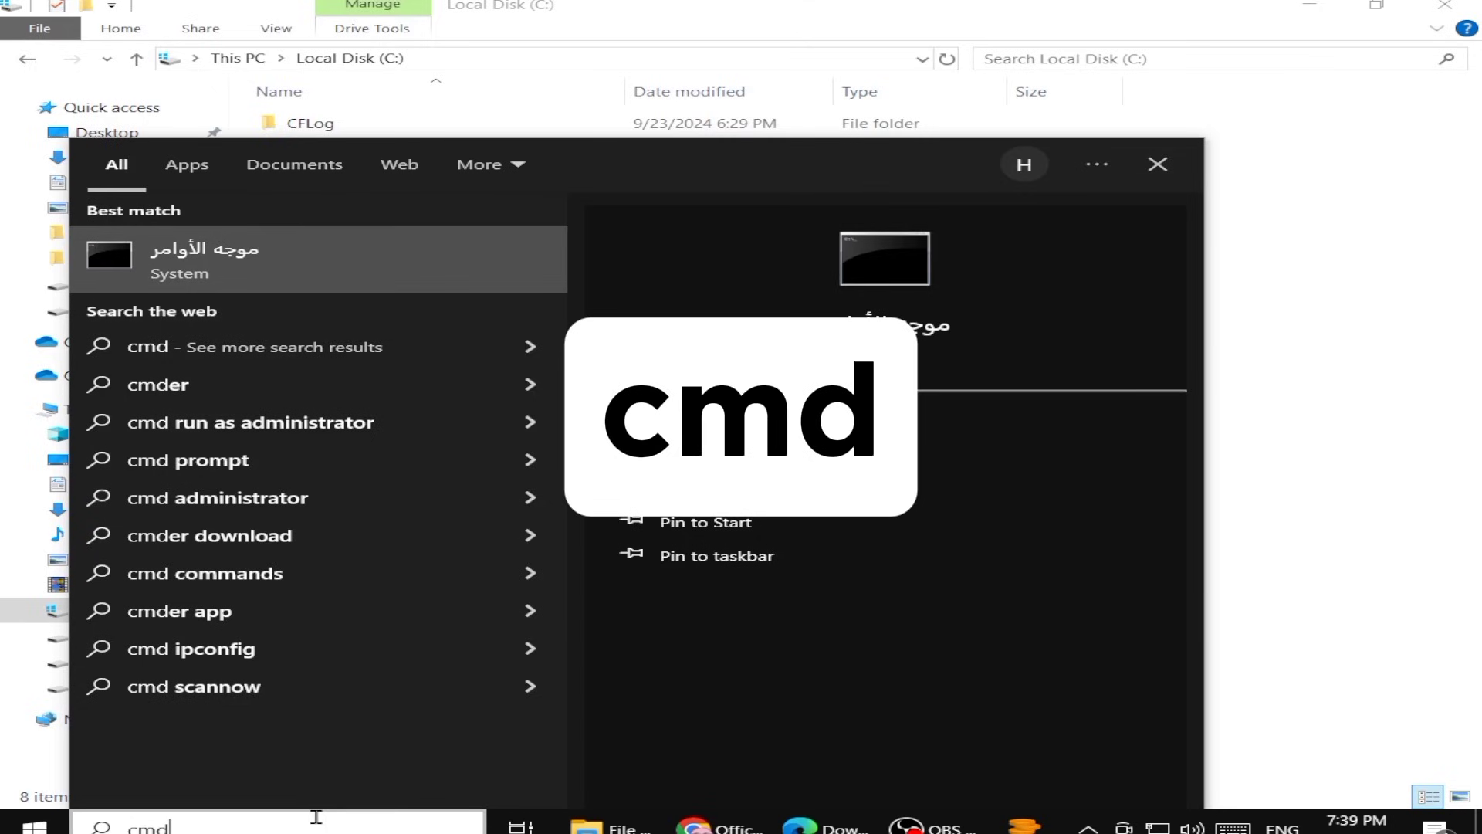
right_click(256, 259)
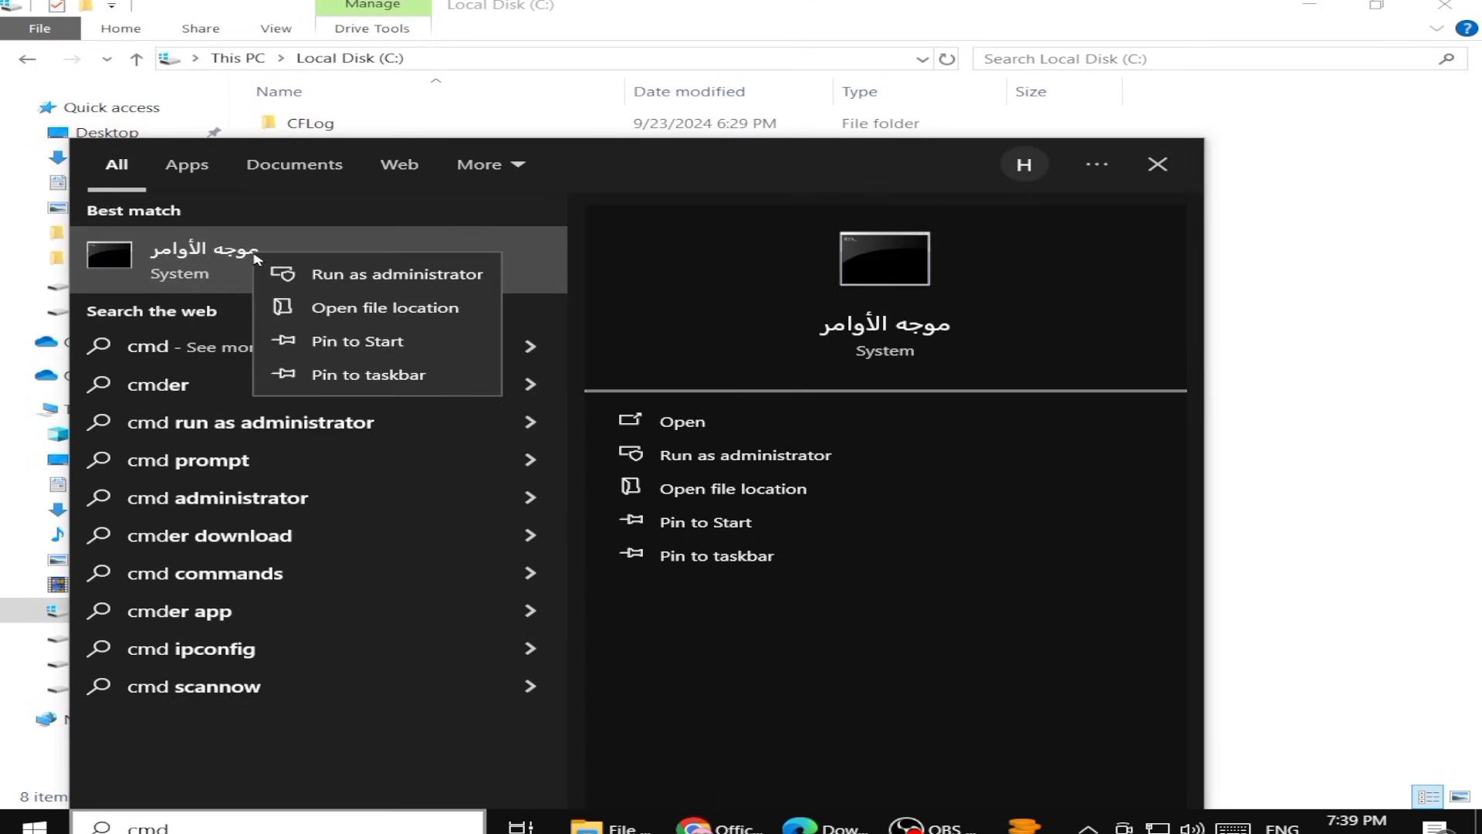
click(285, 274)
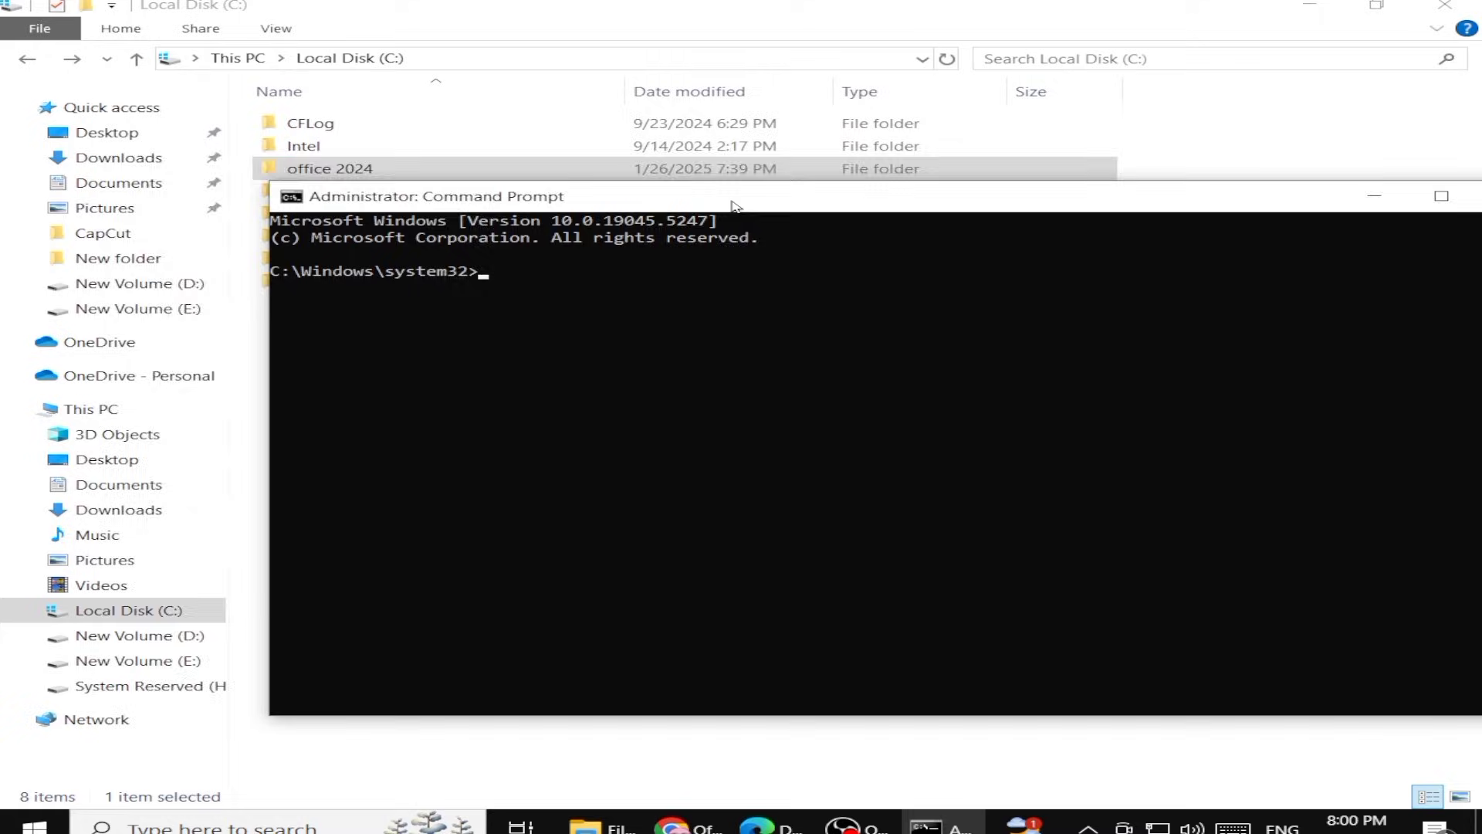
drag(737, 203, 549, 164)
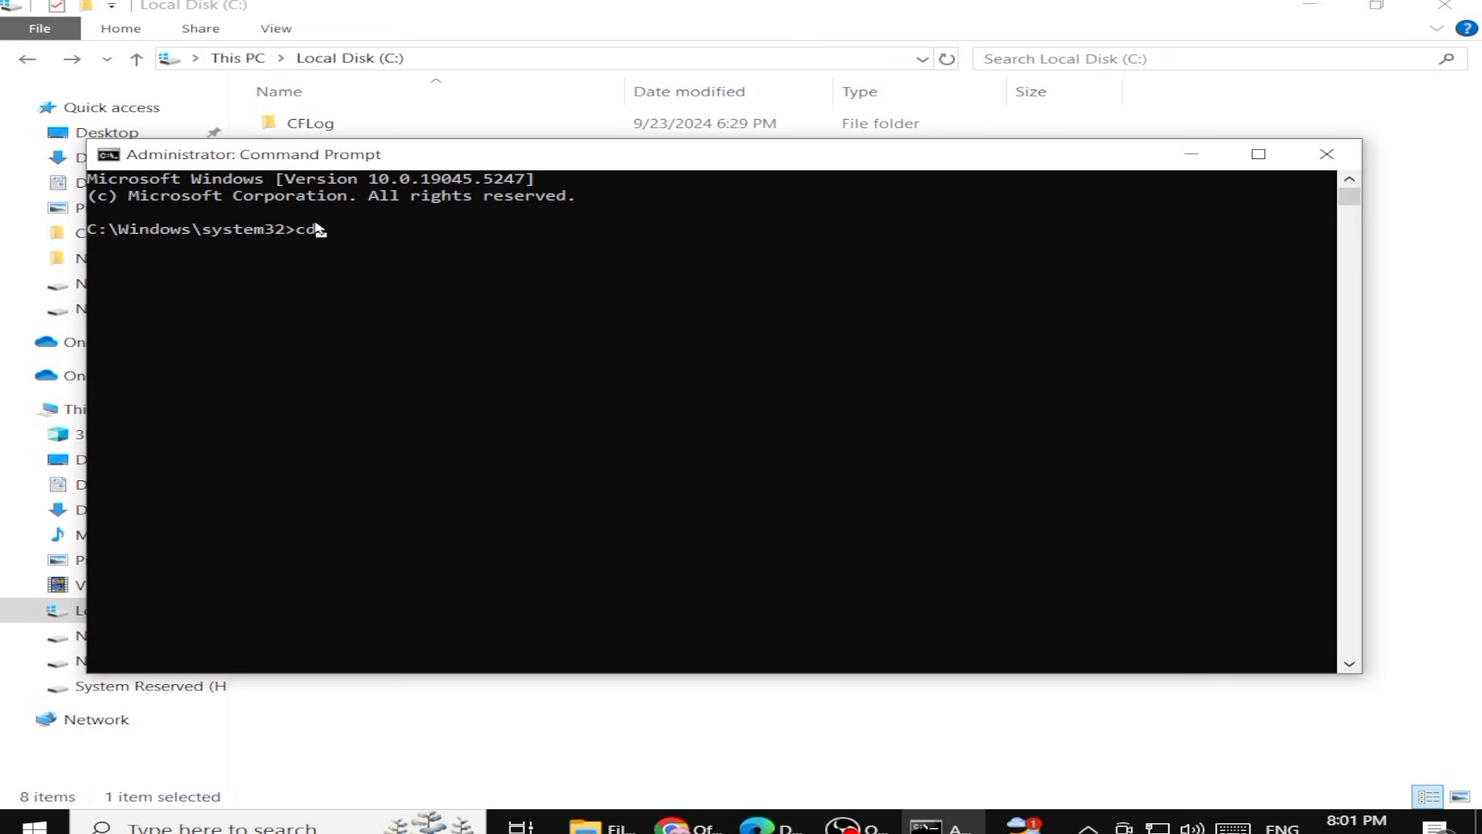
Open the C:\office 2024 folder and copy its path from the address bar
click(1192, 154)
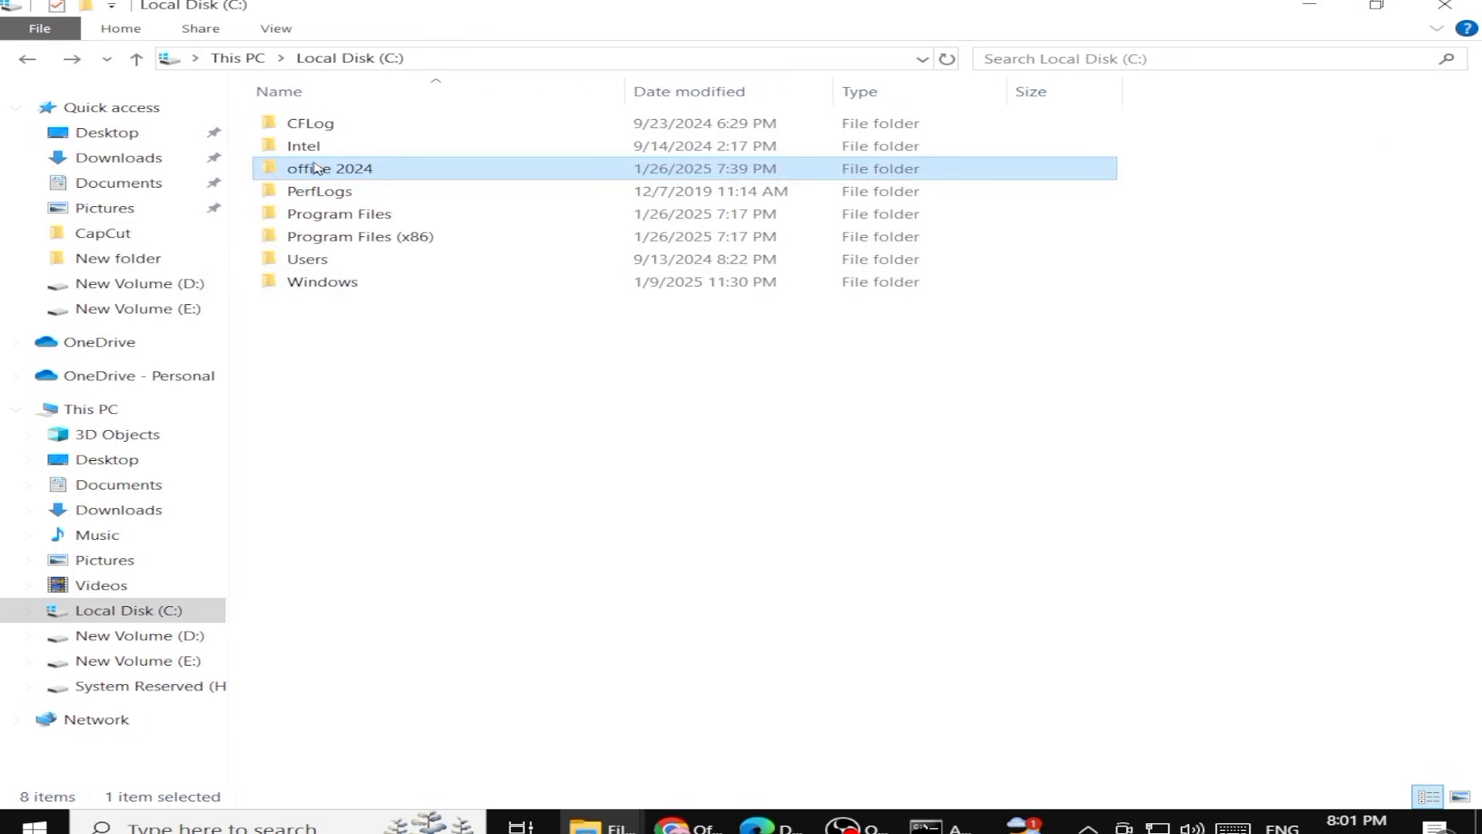
double_click(315, 168)
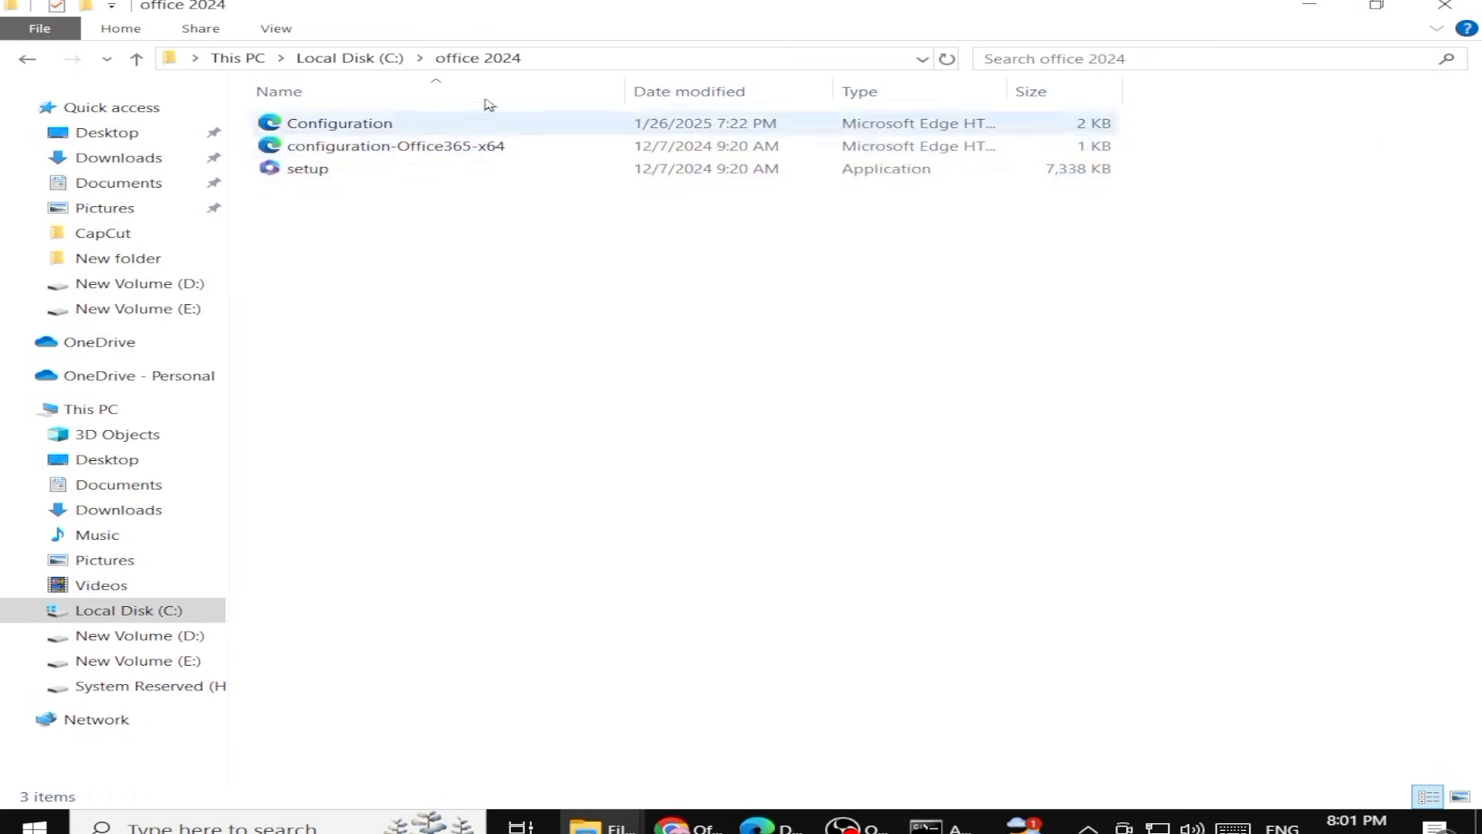
click(540, 56)
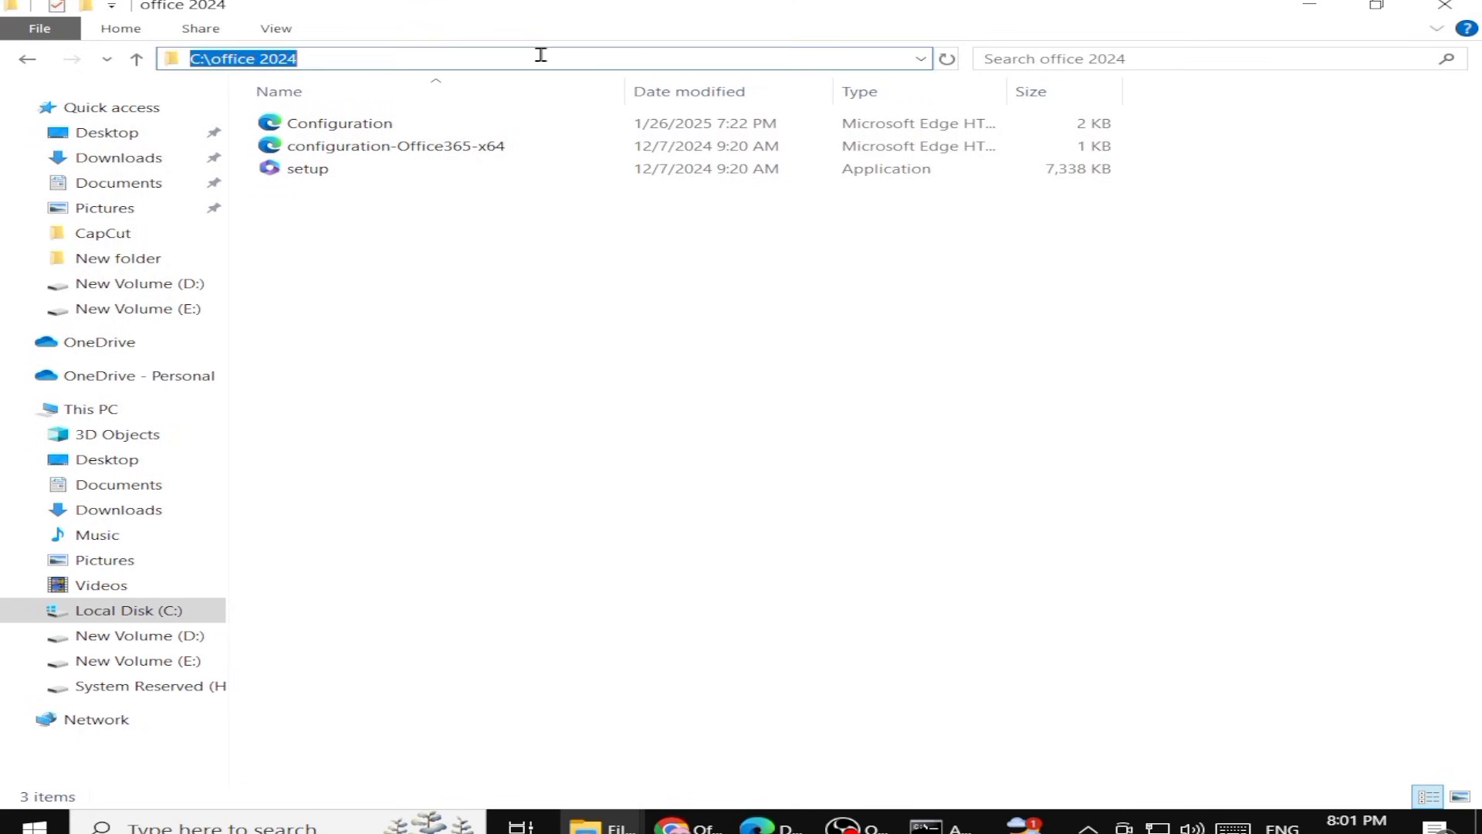
right_click(289, 59)
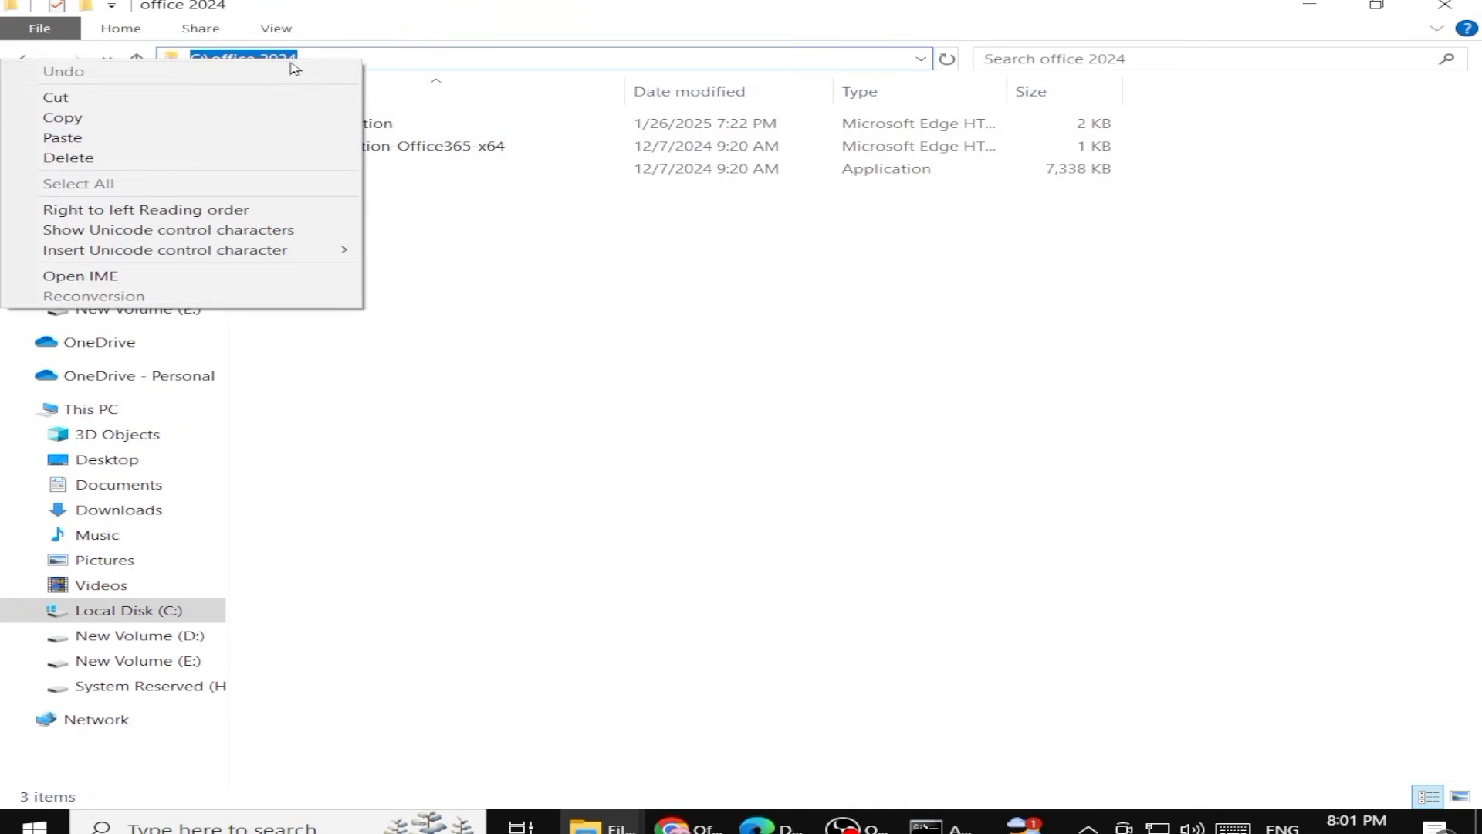
click(60, 121)
Change the Command Prompt's directory to C:\office 2024 using the pasted path
click(934, 822)
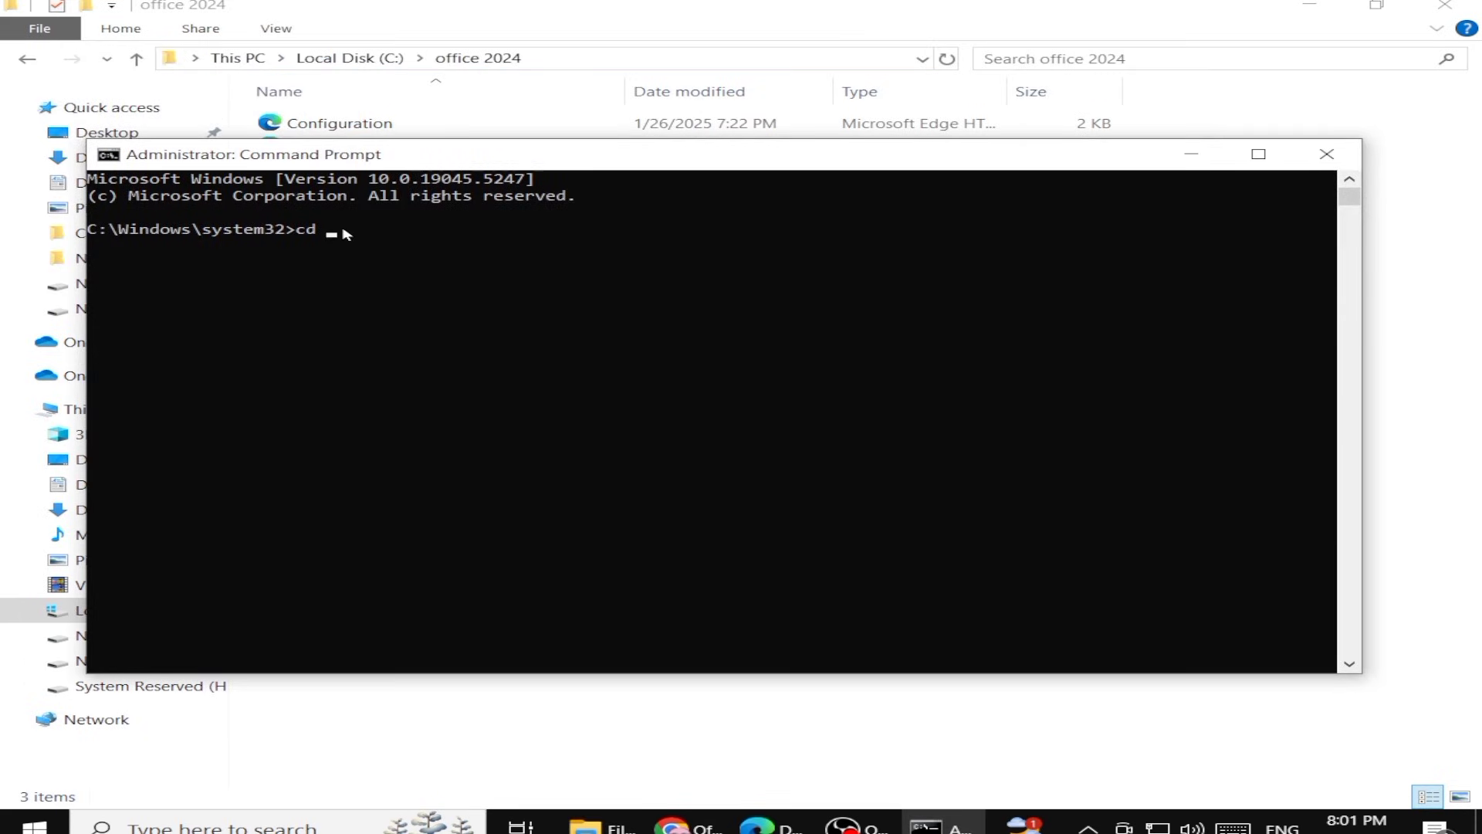
right_click(346, 234)
key(Return)
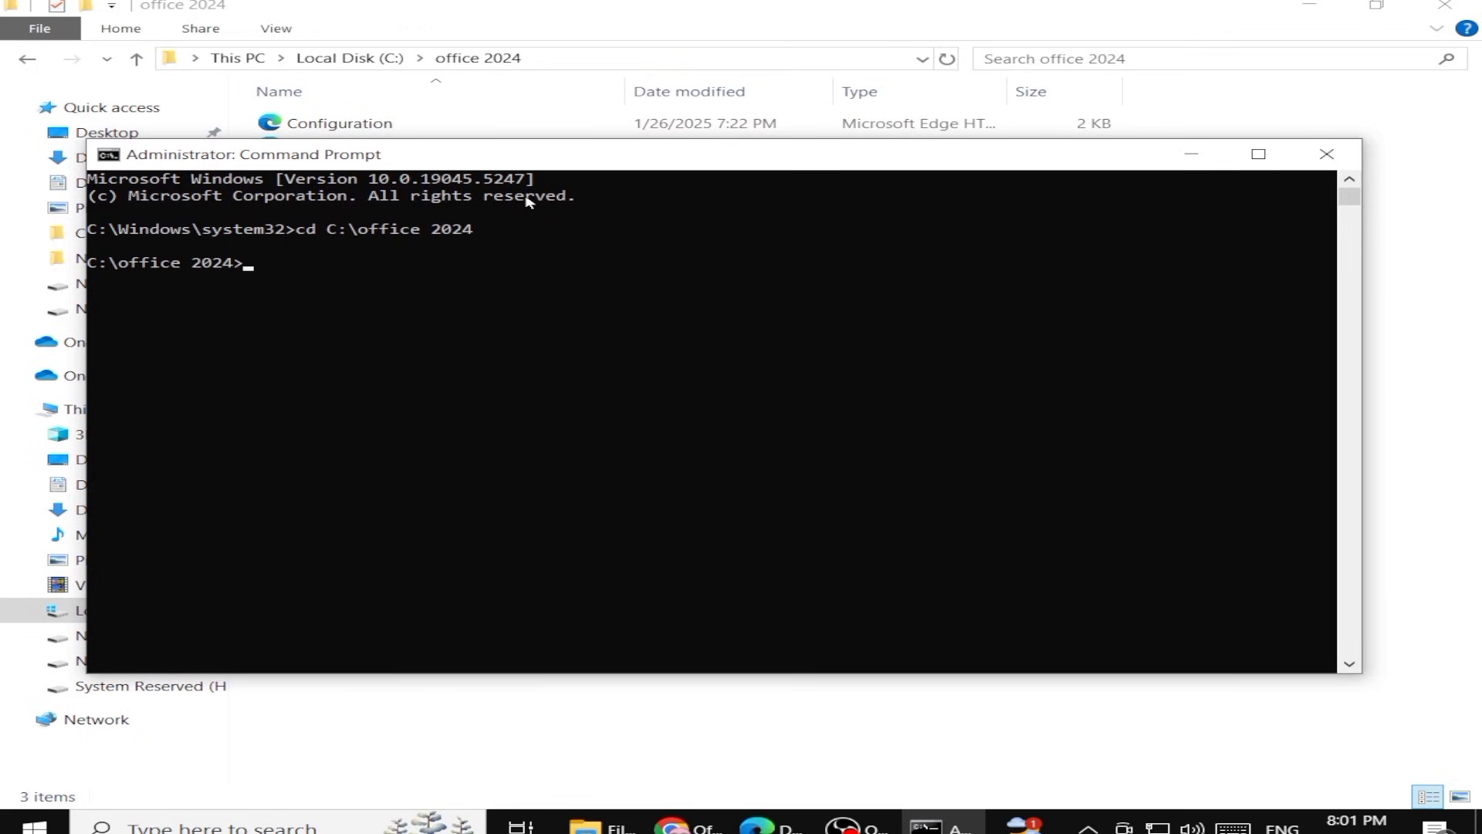
Run setup /configure configuration.xml to install Office from the configuration file
text(setup)
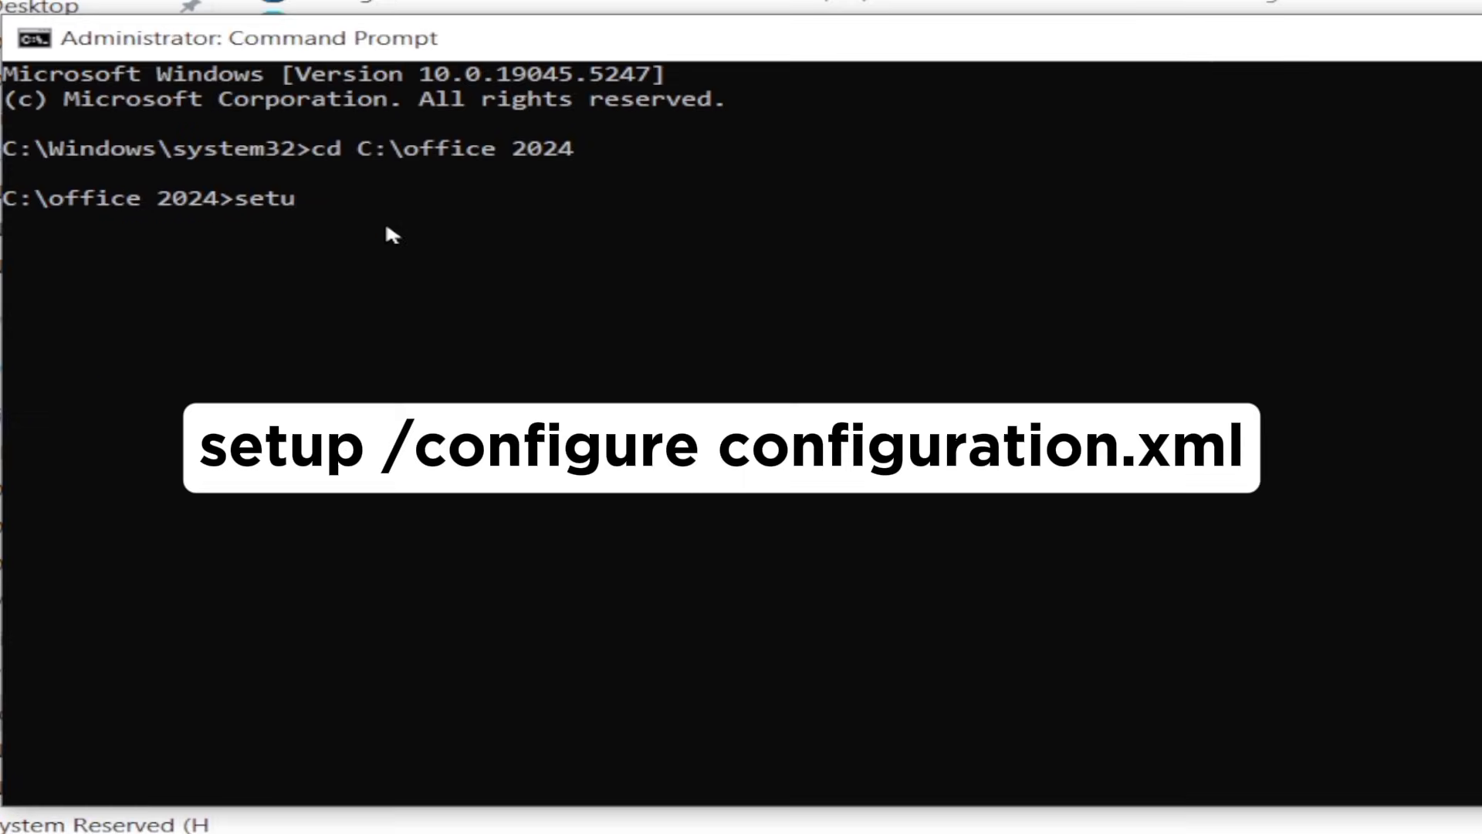
text( /)
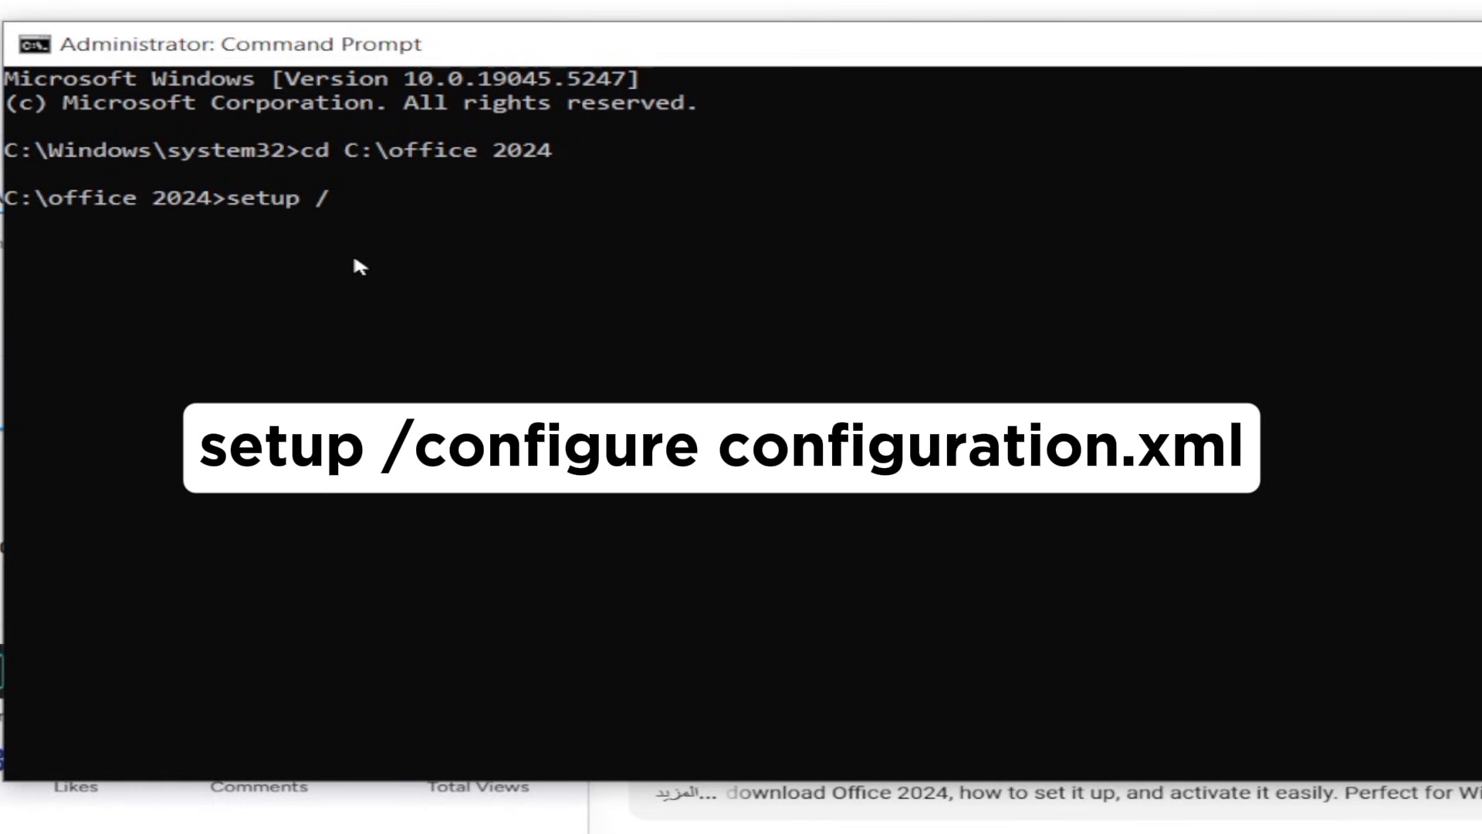
text(configure)
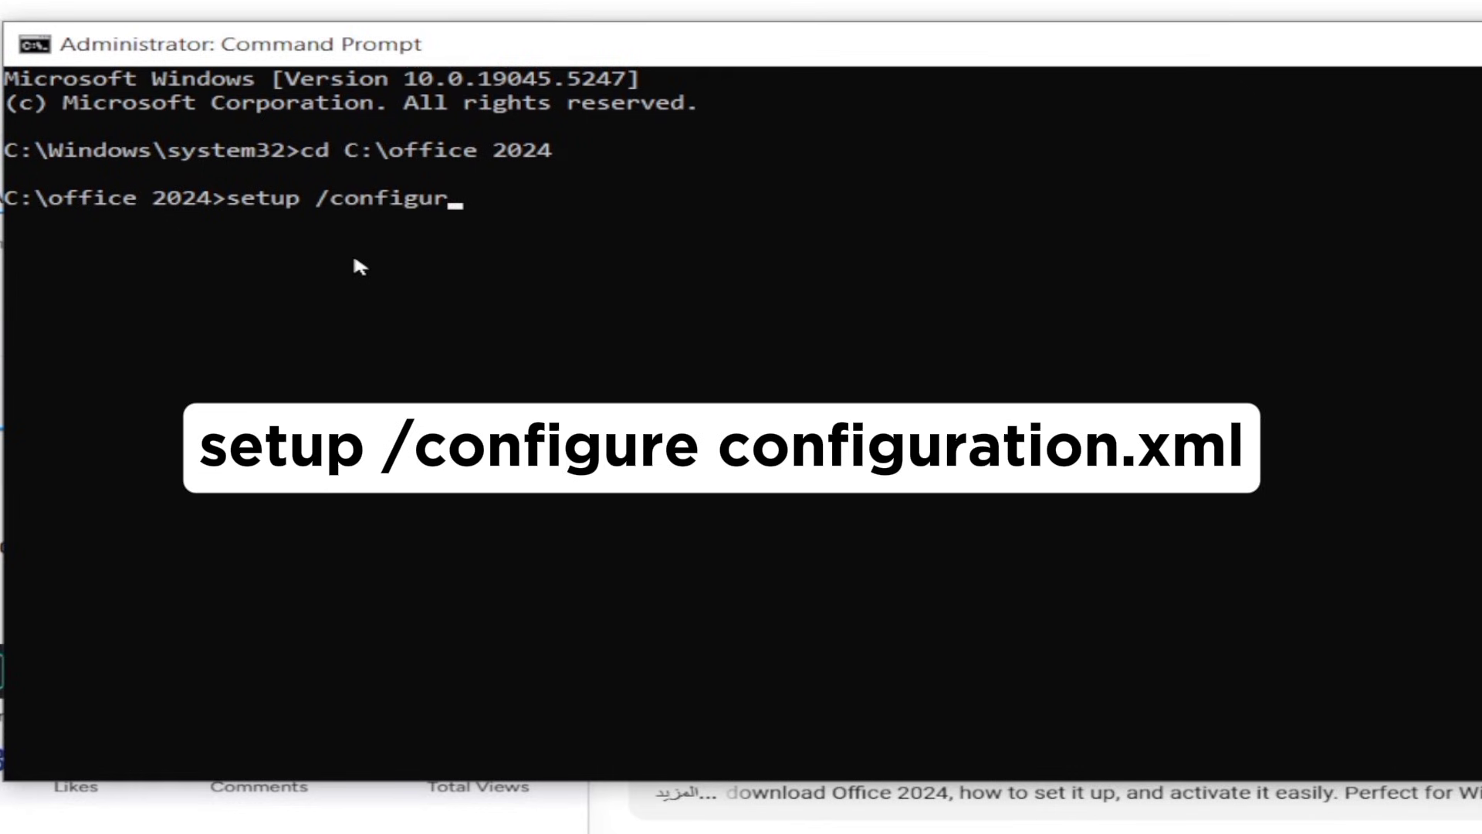
text( configuration)
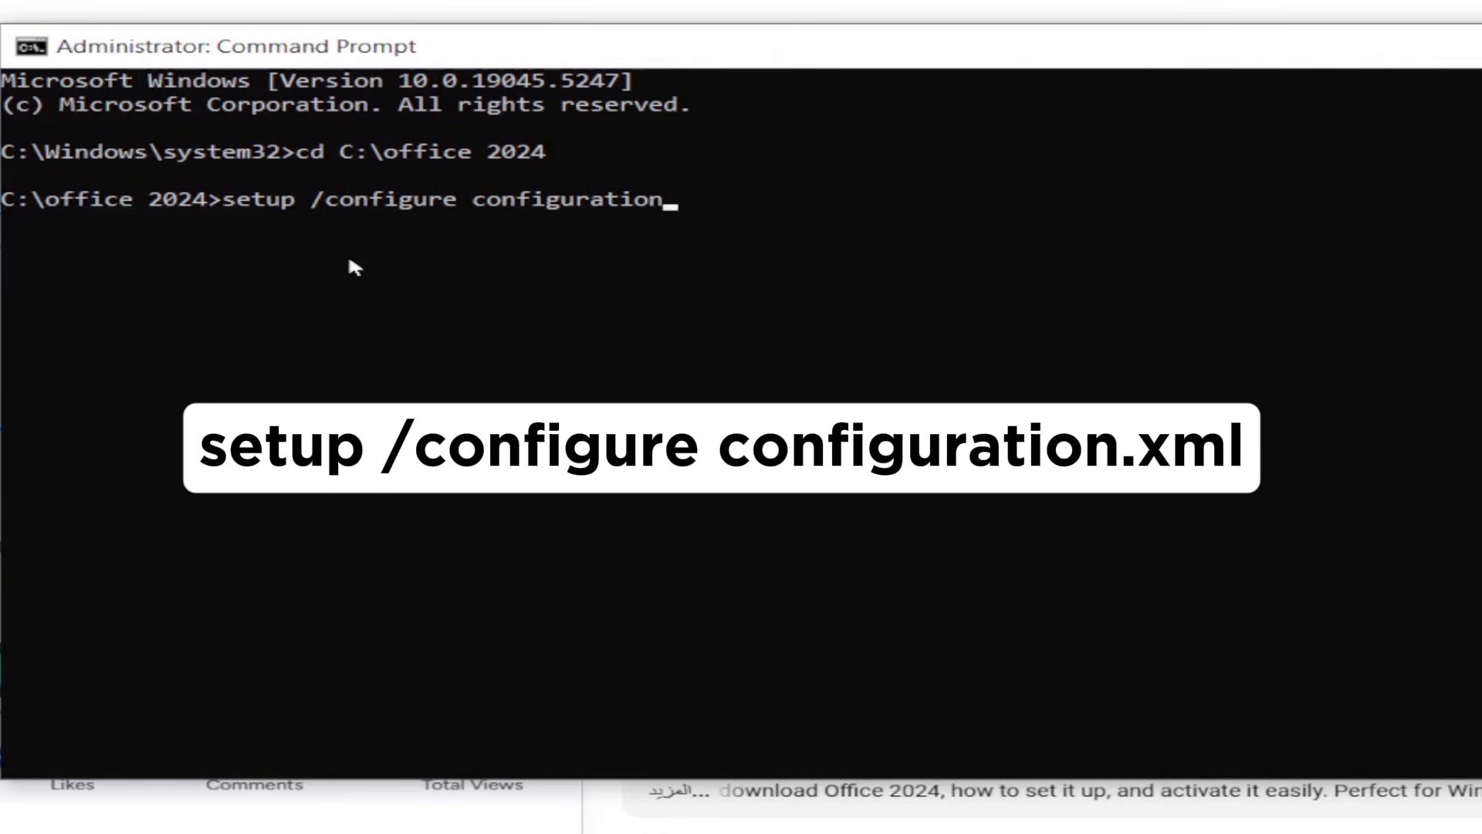
text(.xml)
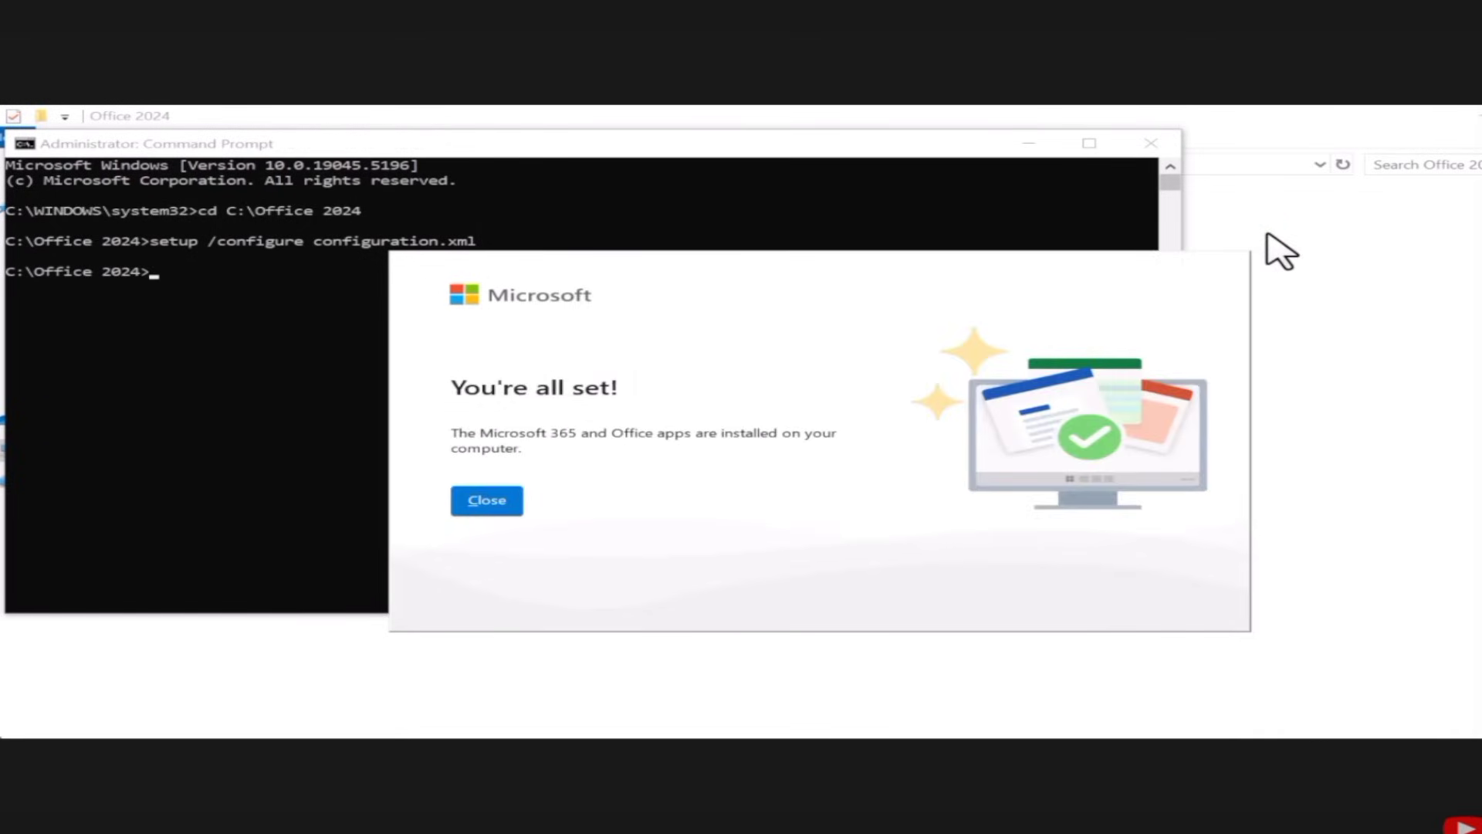
Close the installer's completion window, the Command Prompt and the office 2024 folder
click(510, 497)
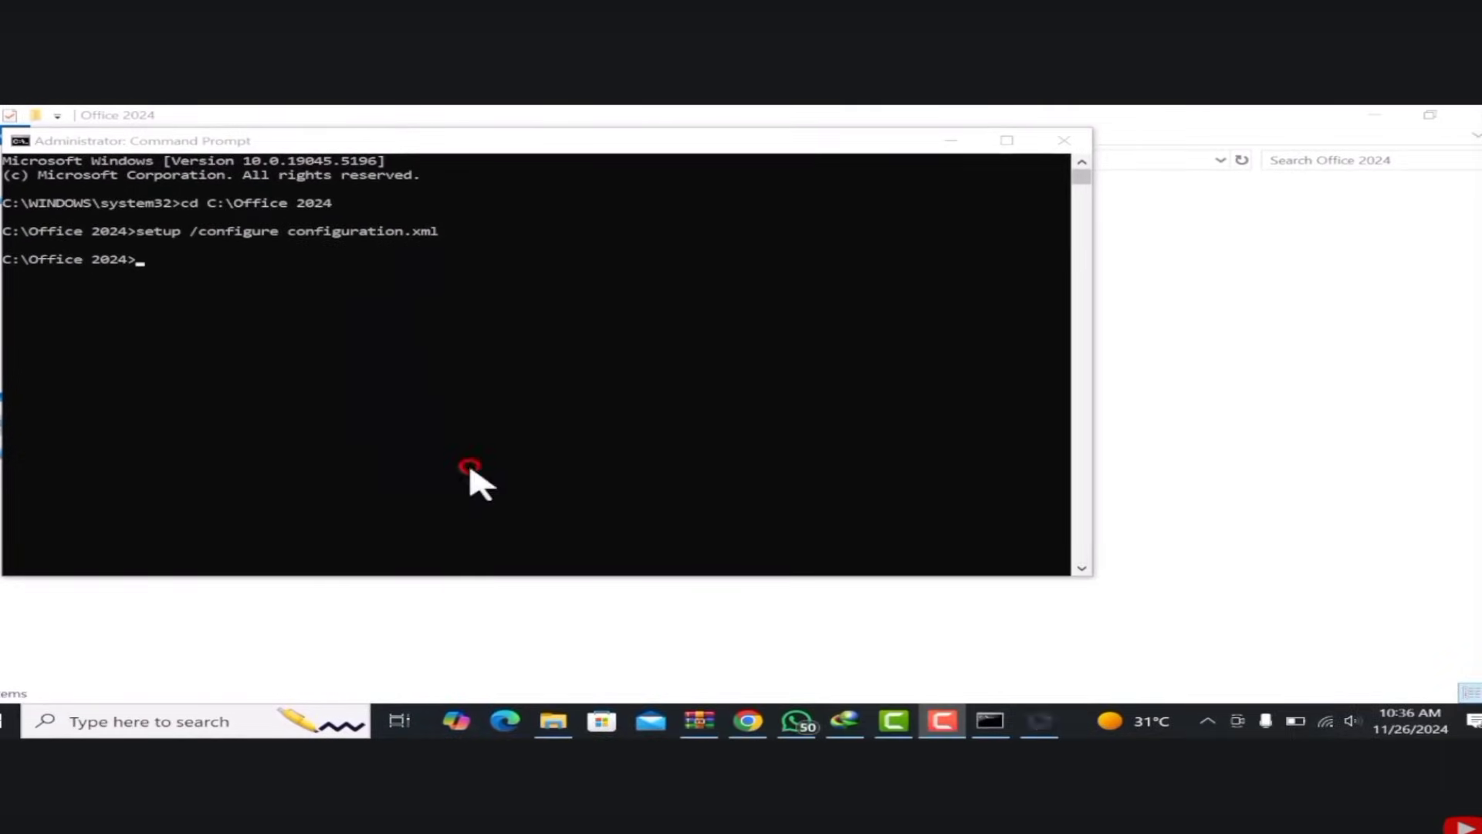
click(1064, 140)
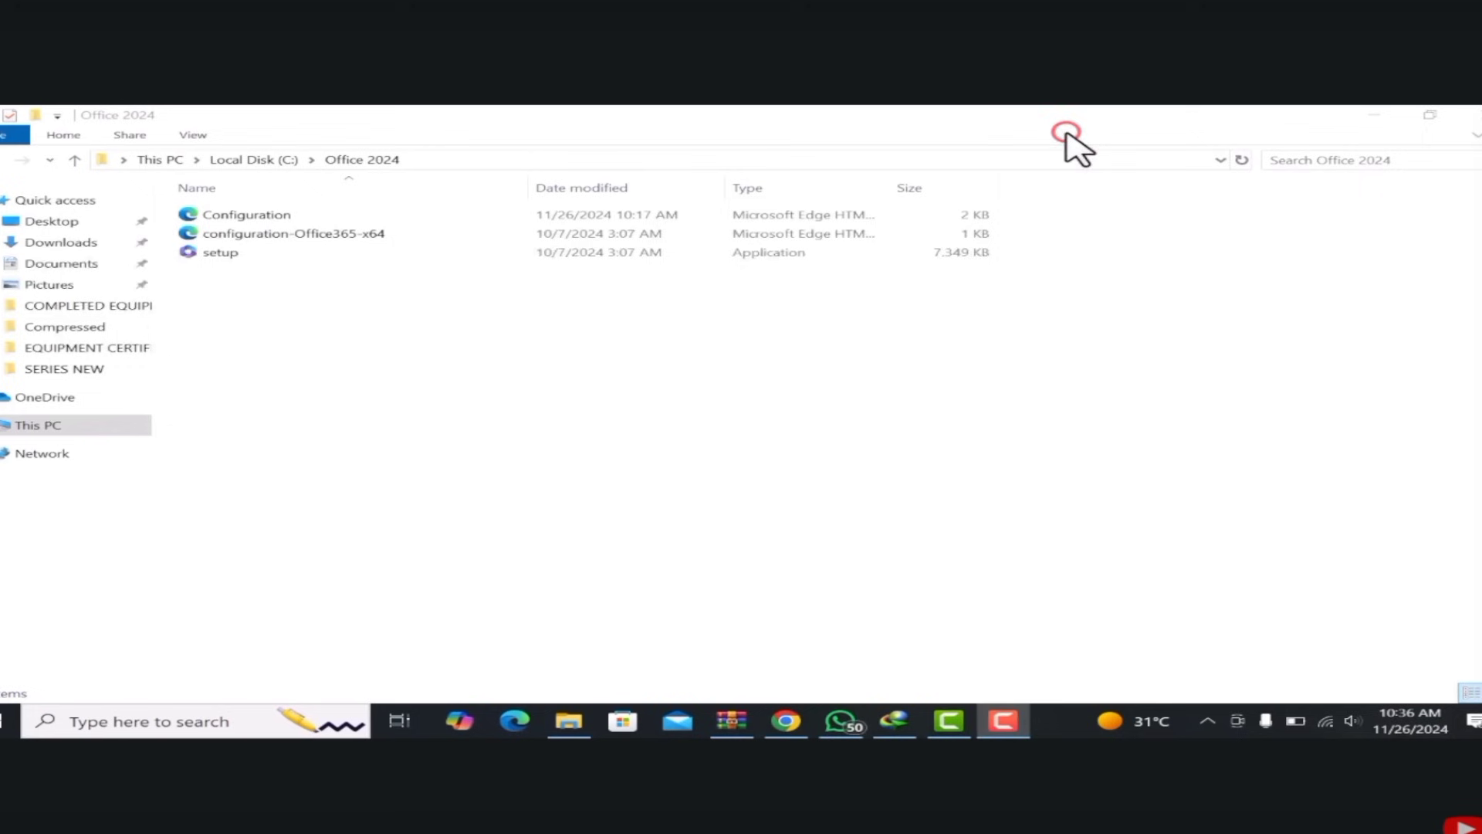
click(1471, 115)
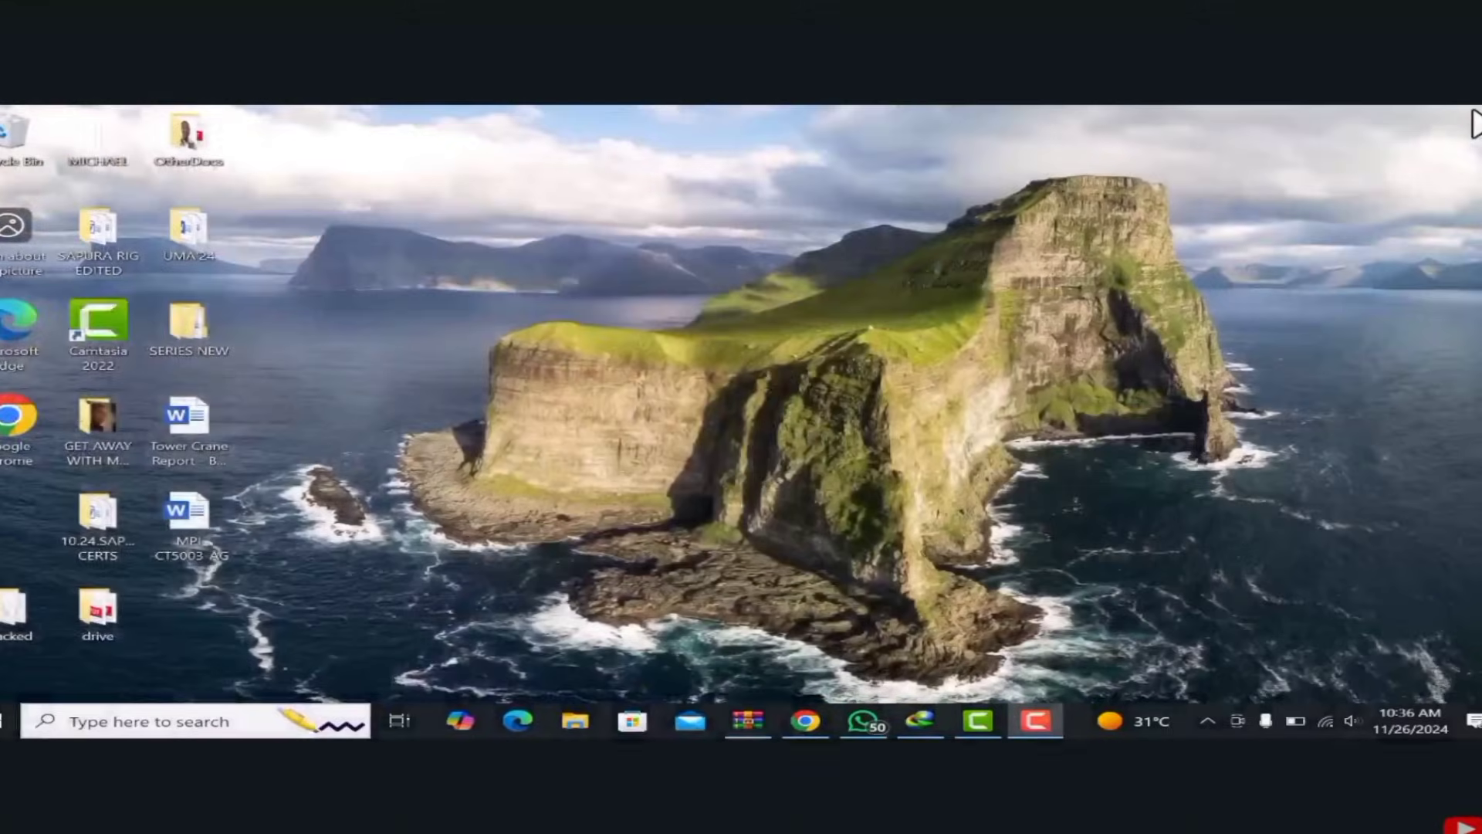
Search for Word and launch the Word app
click(186, 722)
text(word)
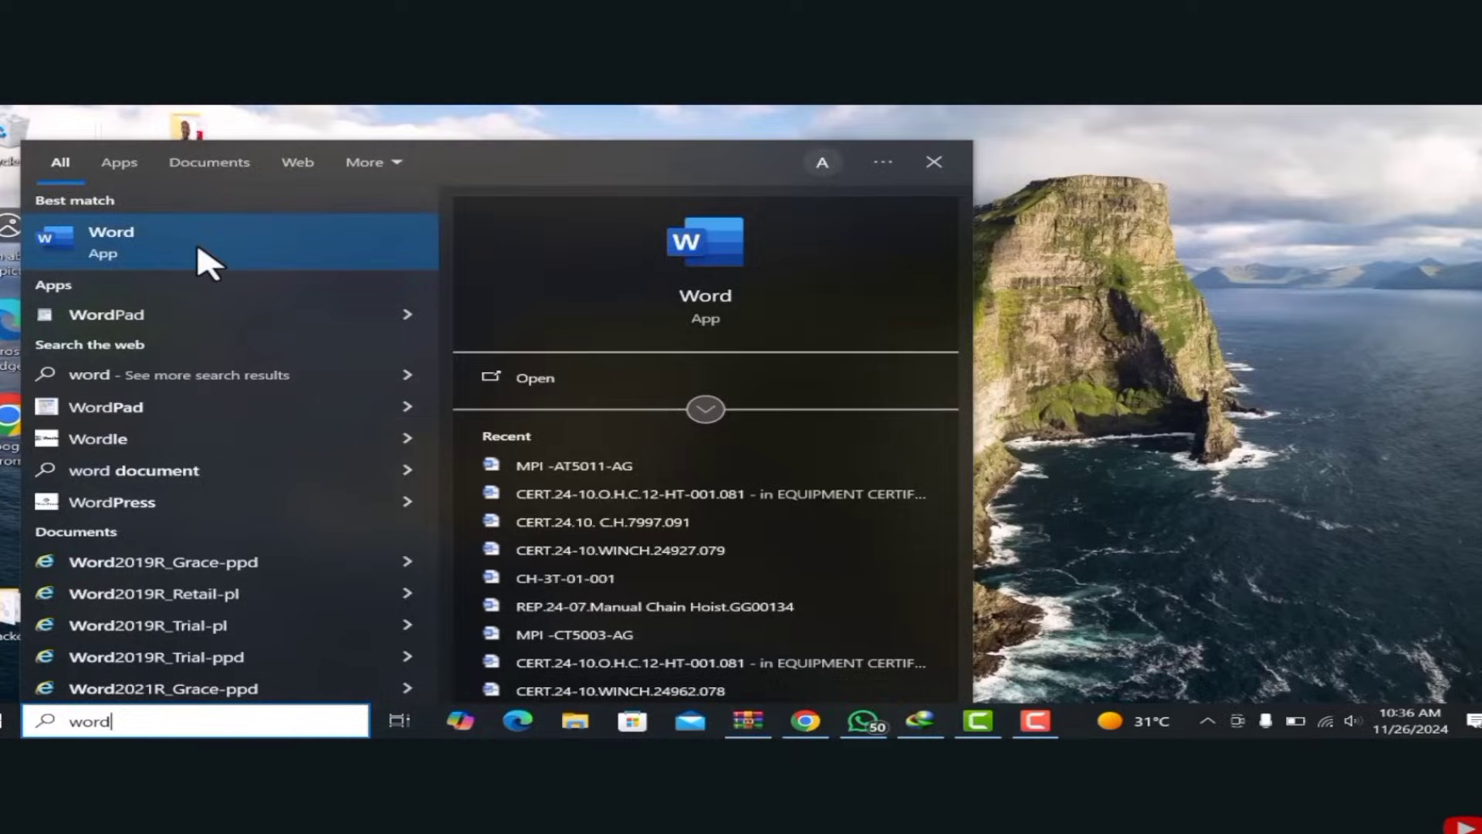
click(198, 247)
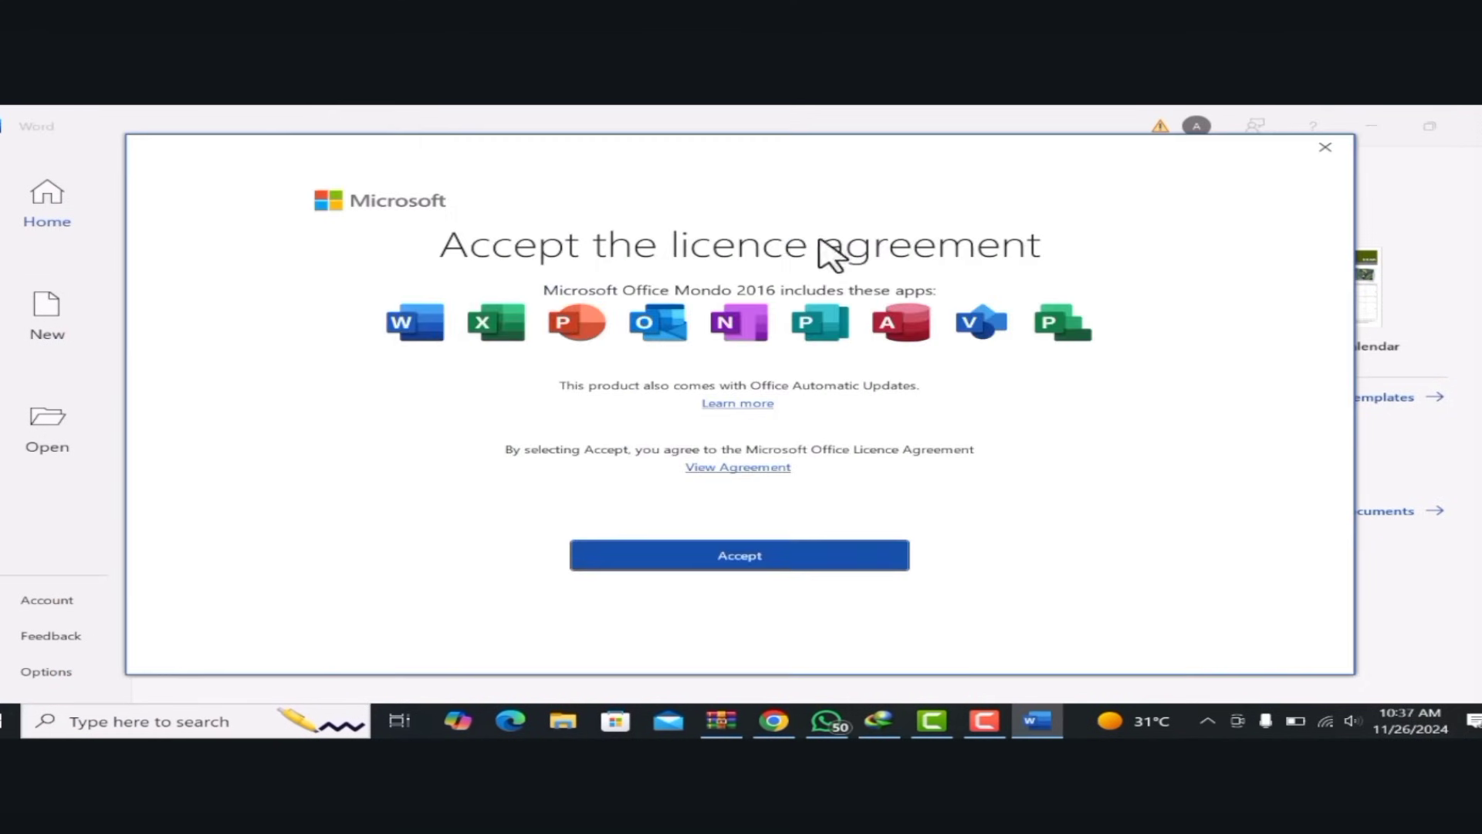
Accept the licence agreement, continue past the privacy notice, and decline sending optional diagnostic data
click(730, 553)
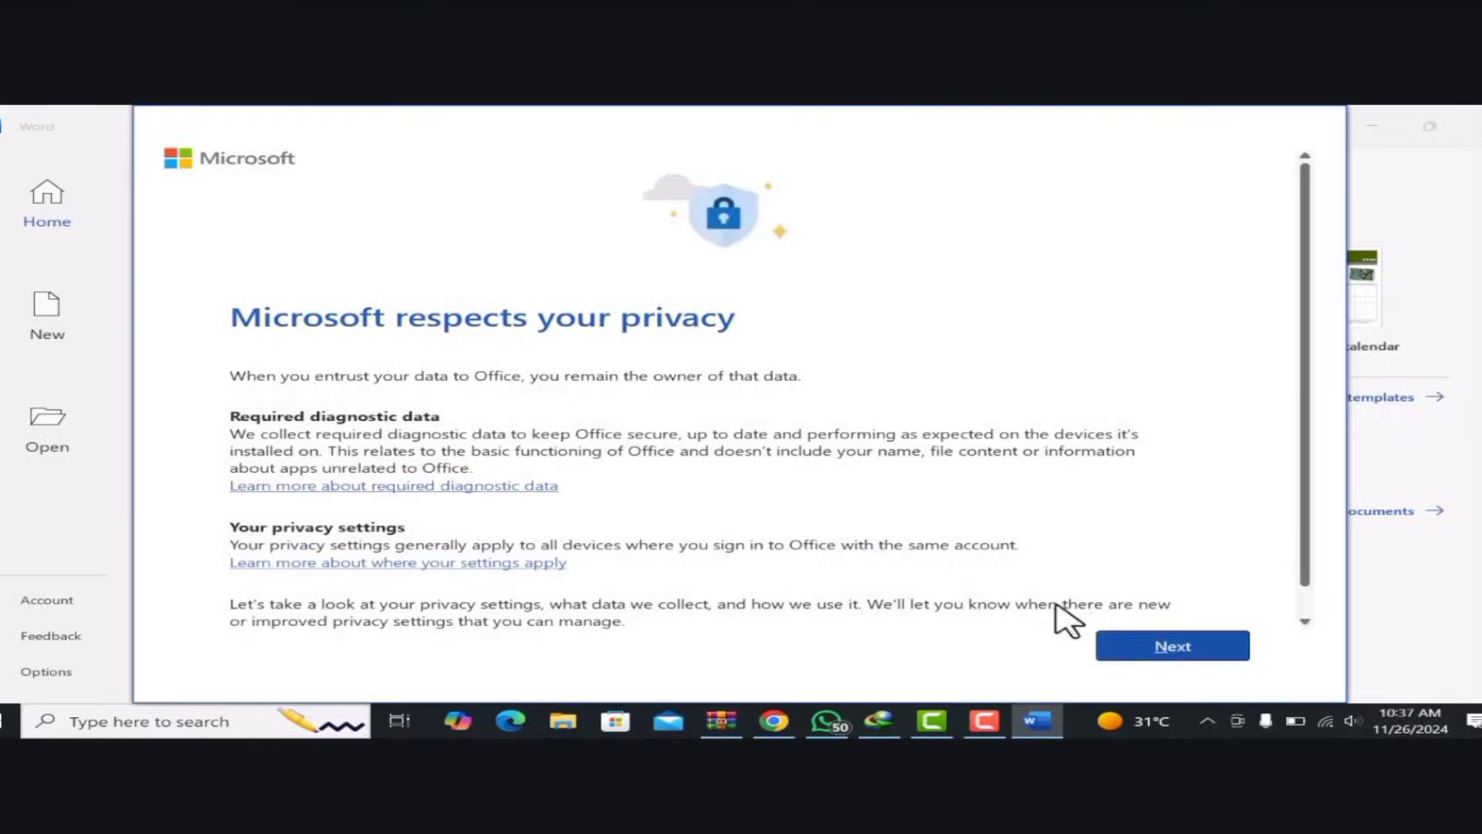
click(1149, 642)
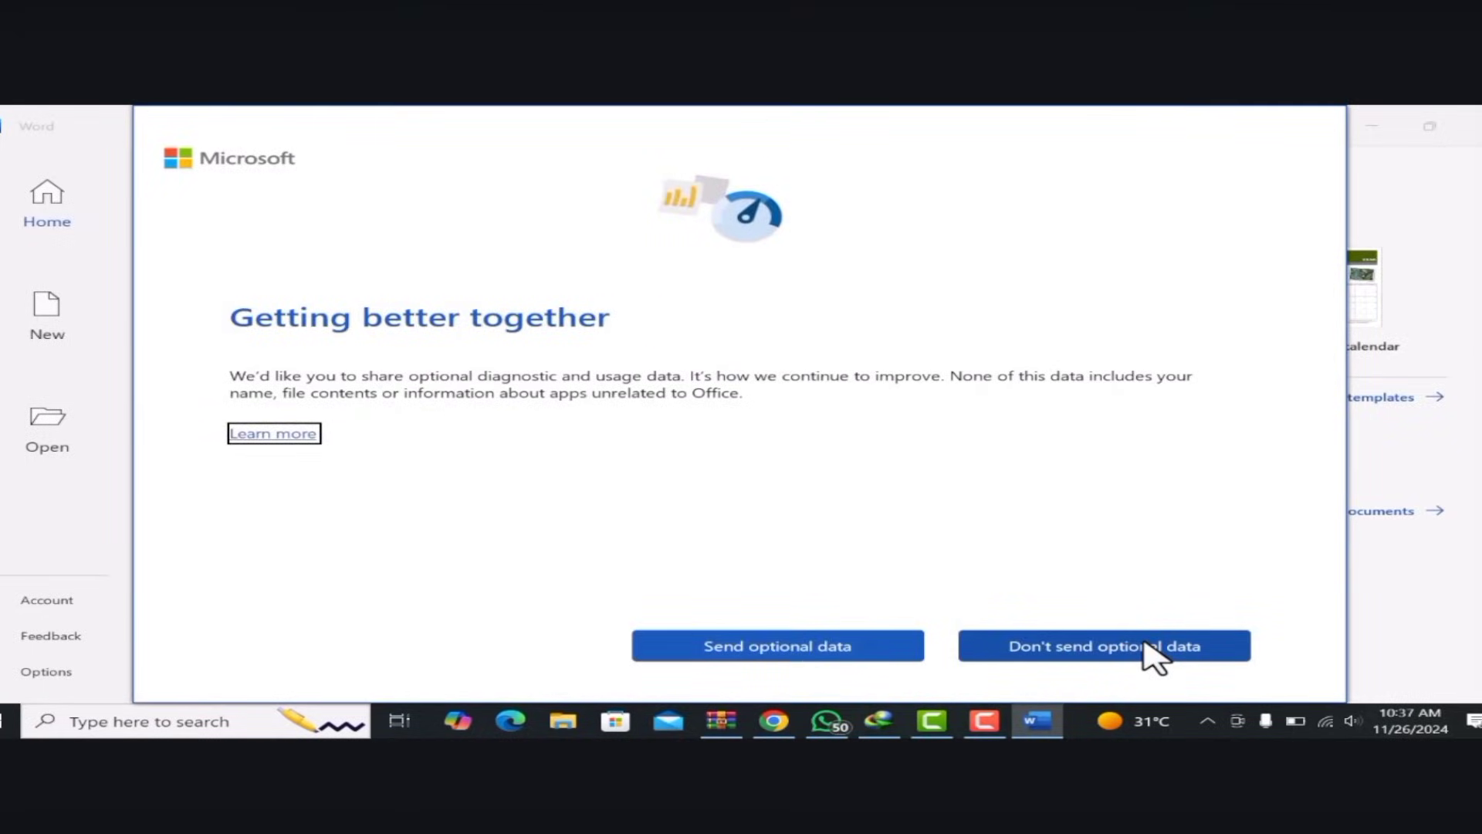
click(1146, 645)
click(1146, 645)
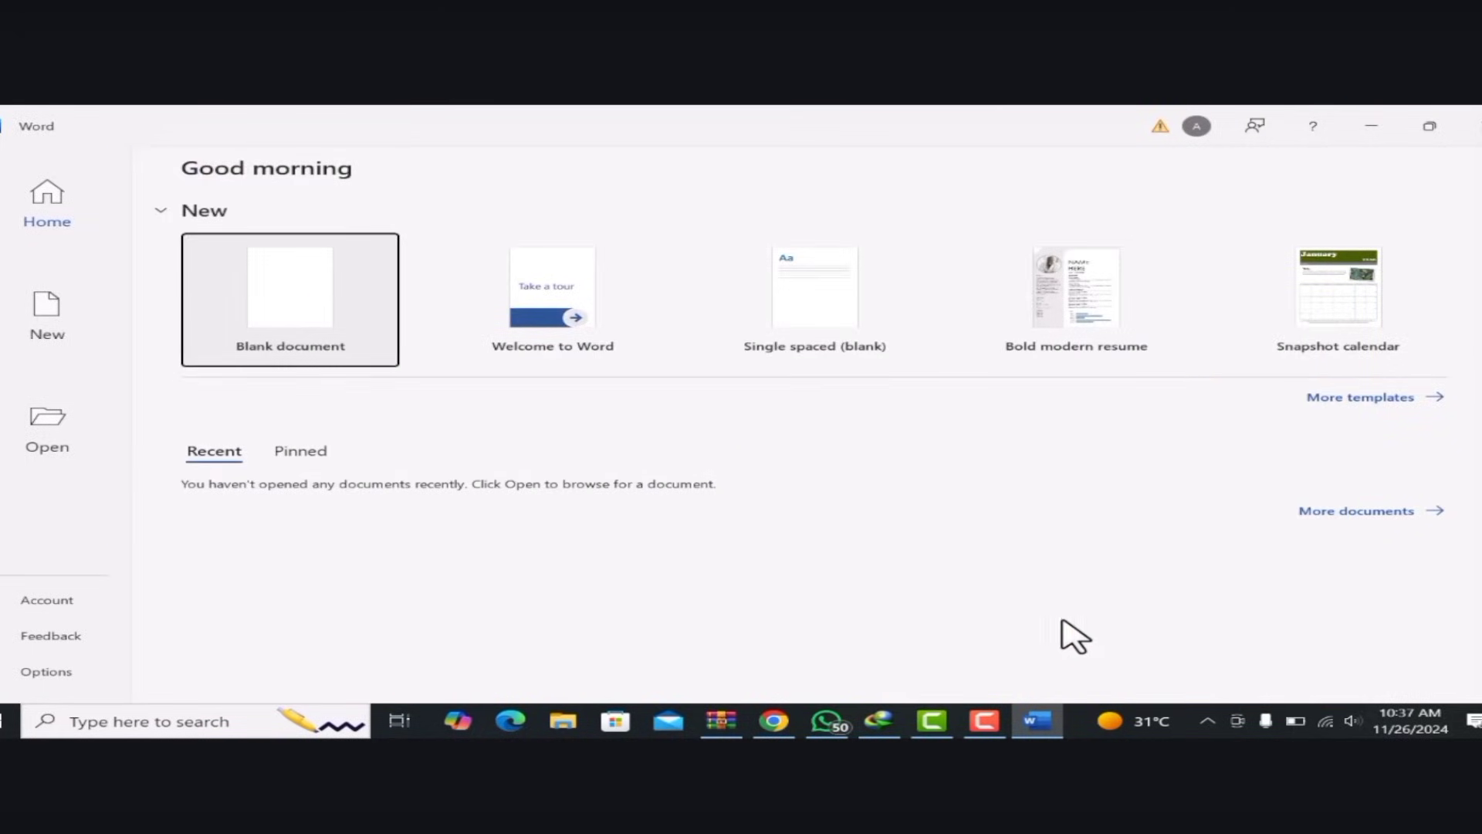
Open a new blank document in Word
click(291, 330)
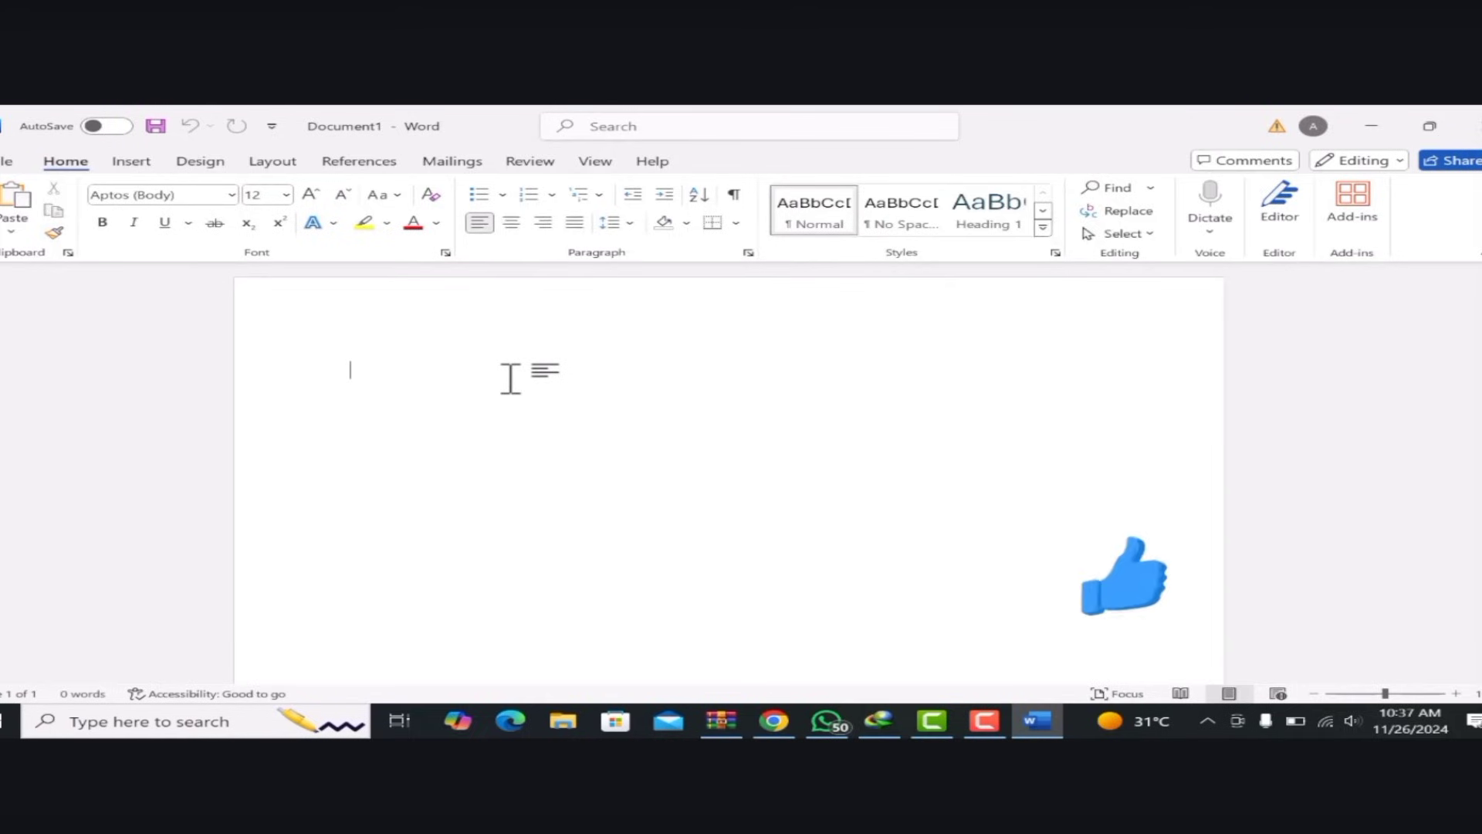